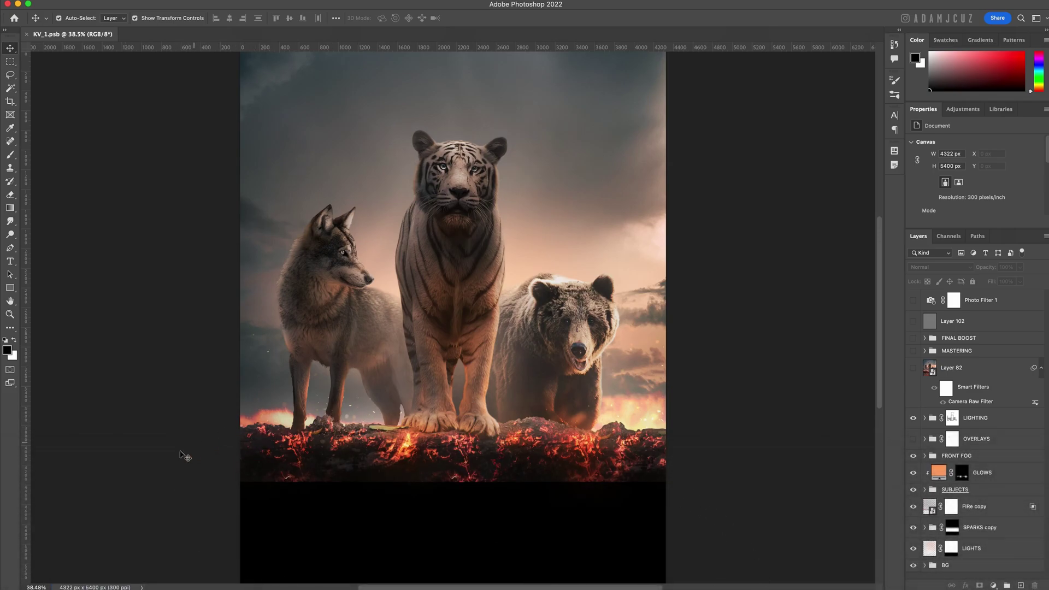
# Group FRONT FOG, move it back out, and name the new group REFLECTION
pyautogui.click(1009, 458)
pyautogui.click(1007, 583)
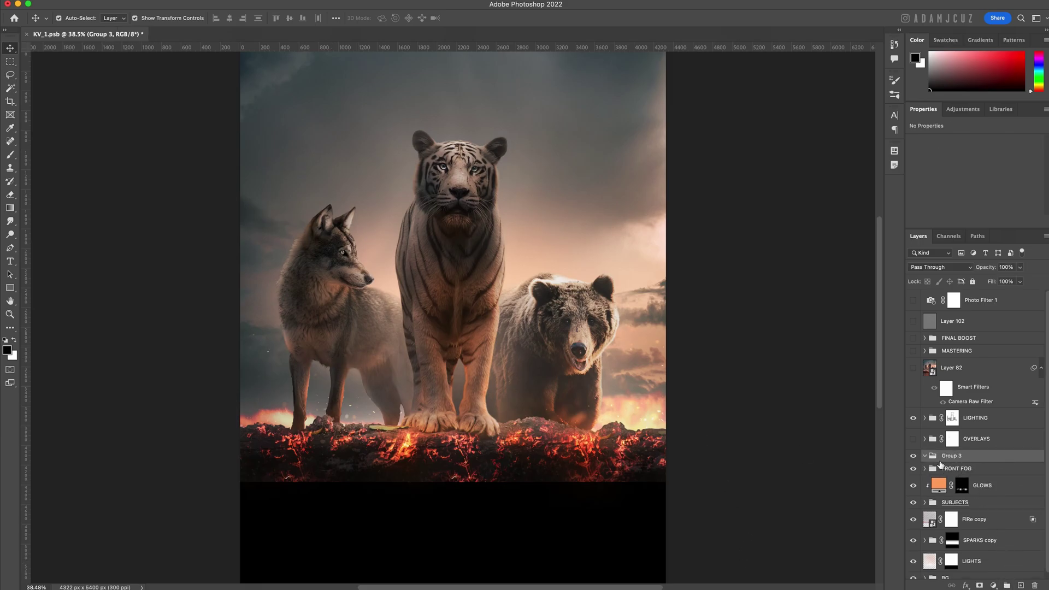
pyautogui.moveTo(941, 465); pyautogui.dragTo(960, 462)
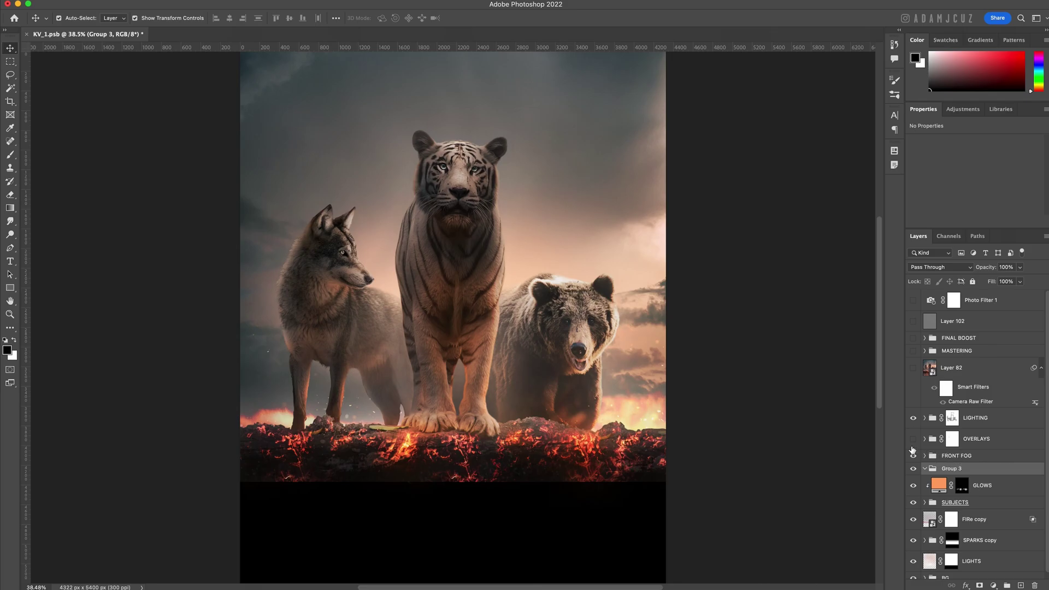
pyautogui.doubleClick(960, 468)
pyautogui.write('REFLECTION')
pyautogui.press('Return')
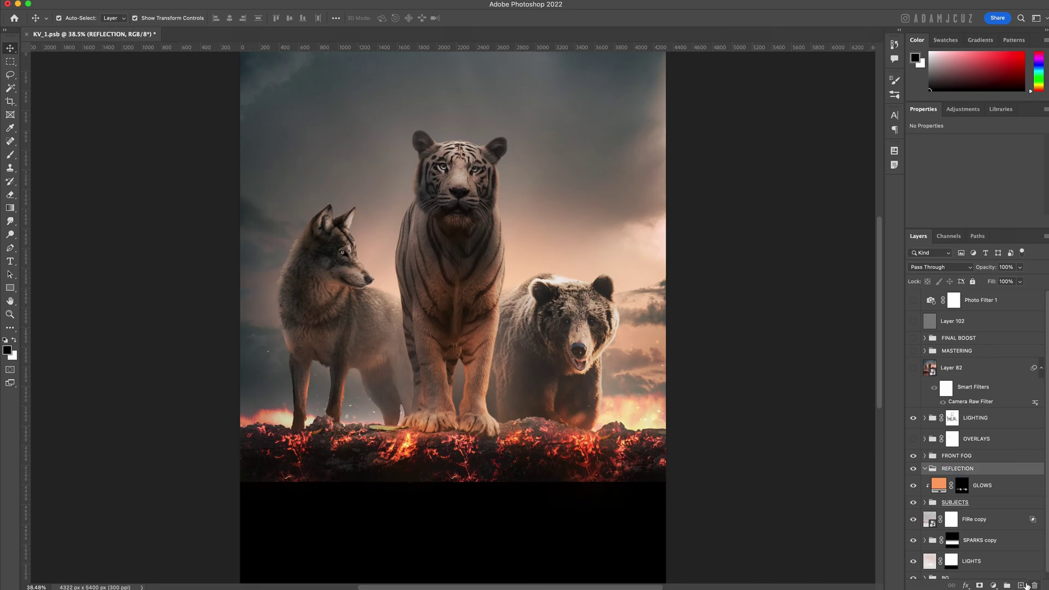
# Add a new layer in REFLECTION and paste a merged copy of the whole canvas
pyautogui.click(1020, 585)
pyautogui.hotkey('ctrl', 'a')
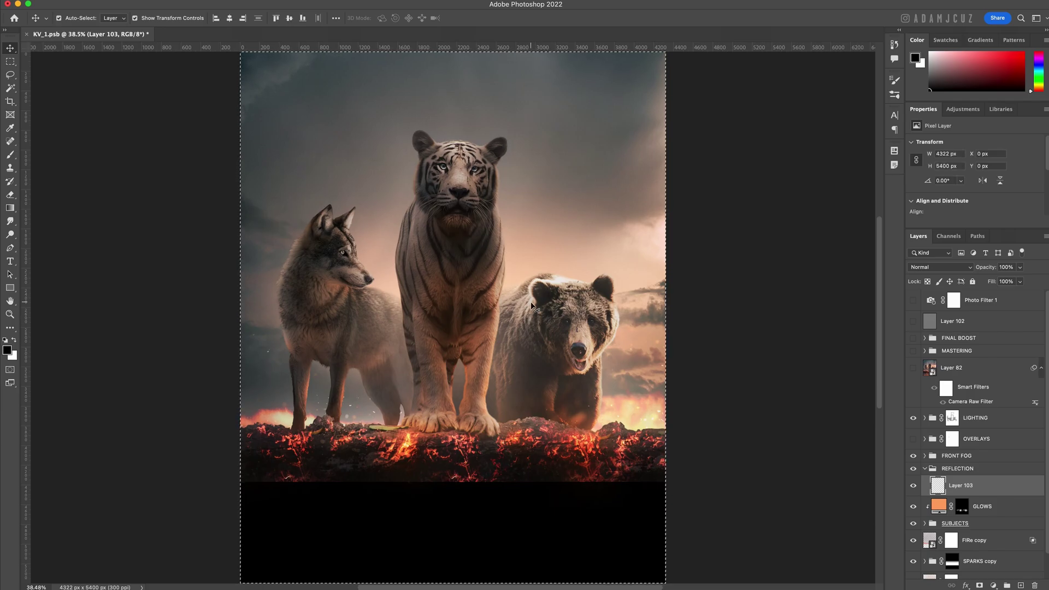
pyautogui.click(107, 0)
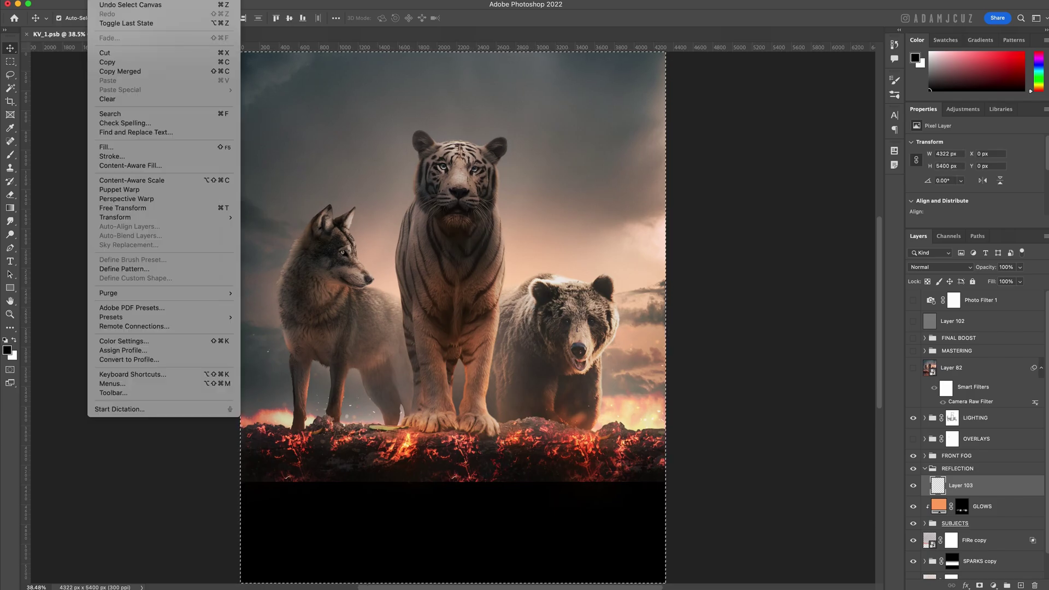
pyautogui.click(116, 71)
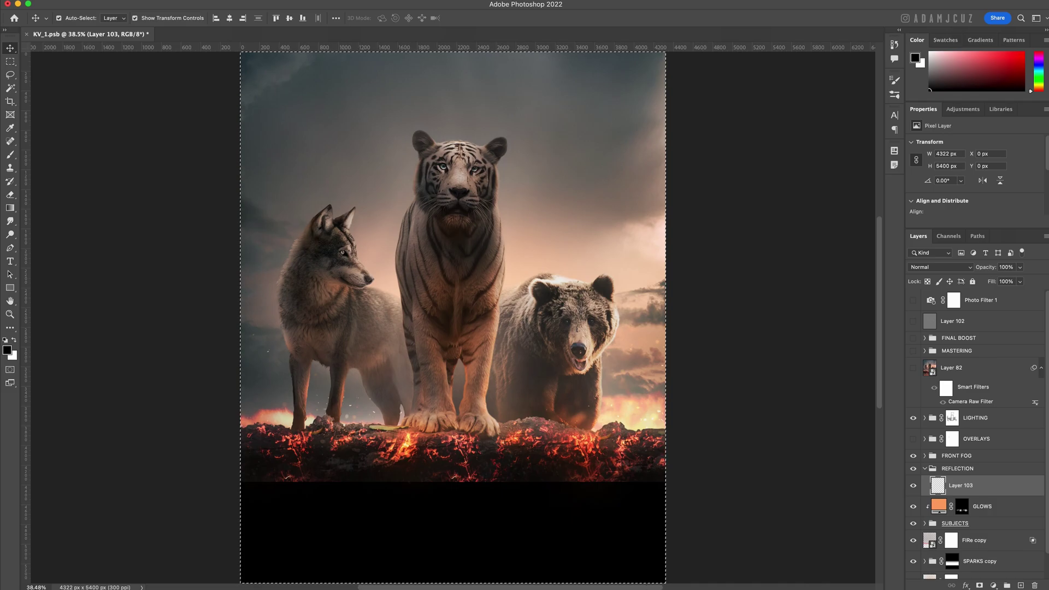
pyautogui.click(104, 0)
pyautogui.click(126, 82)
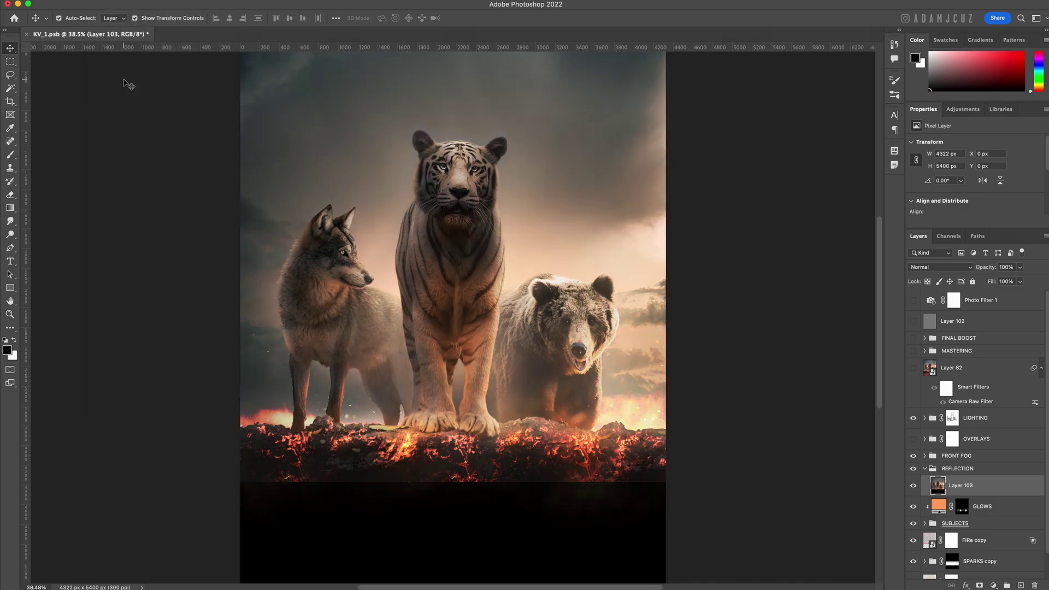
# Convert Layer 103 to a smart object and flip it vertically
pyautogui.rightClick(1006, 486)
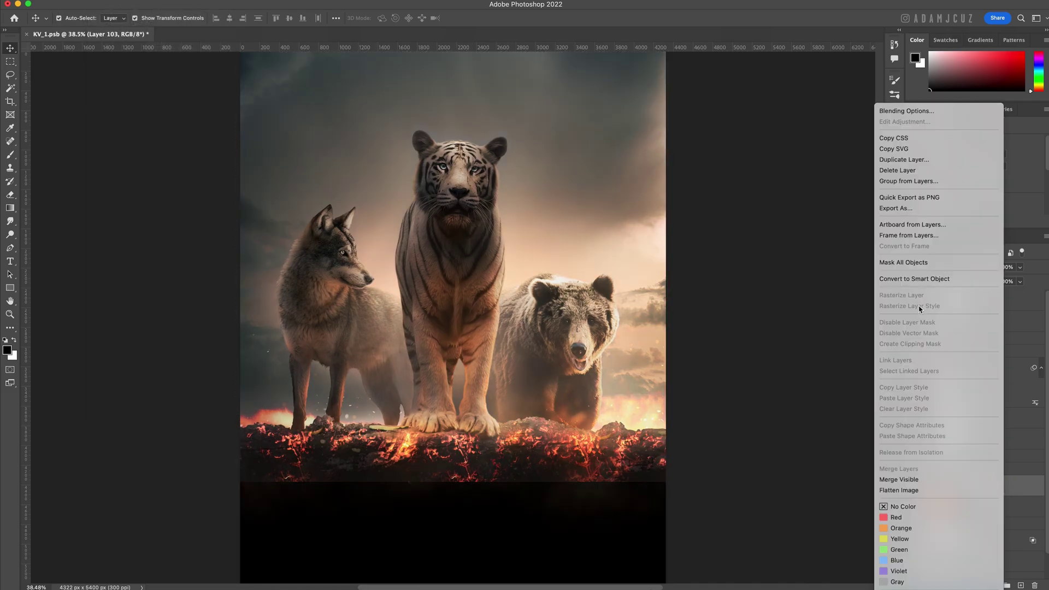
pyautogui.click(916, 280)
pyautogui.click(103, 0)
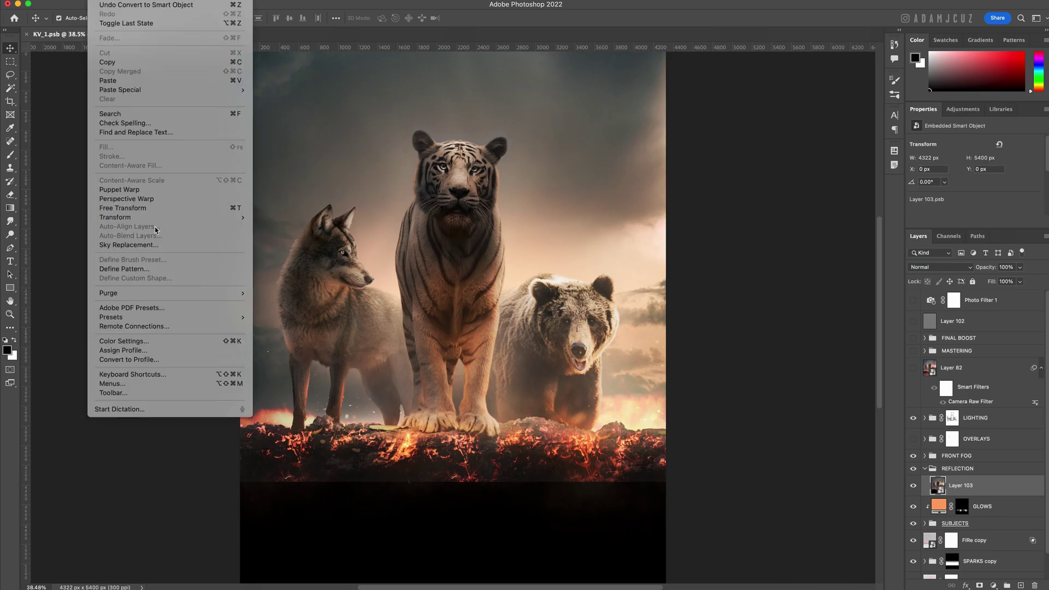
pyautogui.moveTo(164, 217)
pyautogui.click(343, 407)
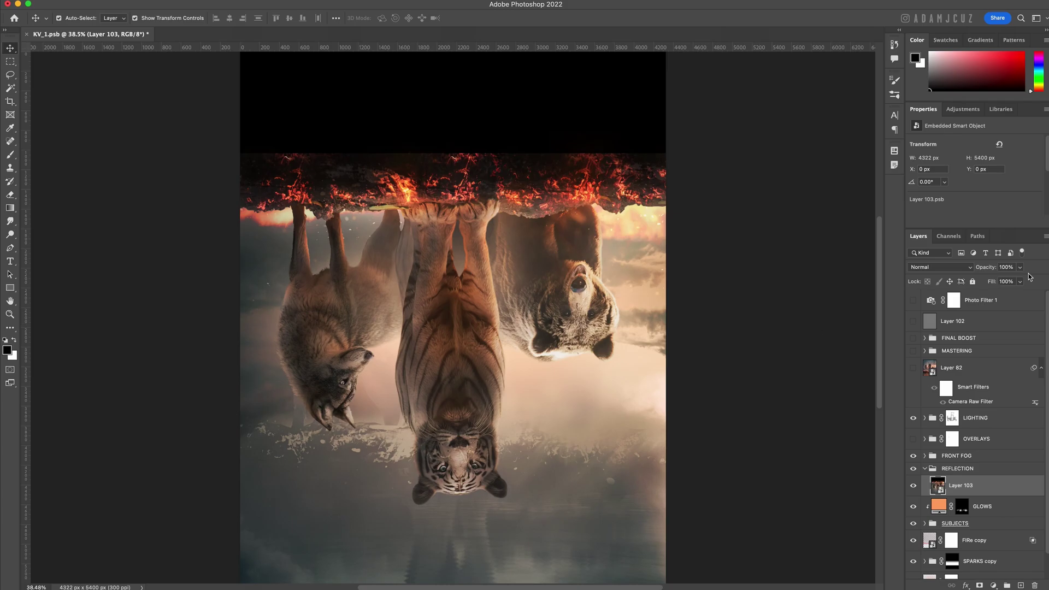
# Set the flipped layer to 50% opacity and rename it WATER
pyautogui.click(1006, 266)
pyautogui.click(1008, 266)
pyautogui.doubleClick(1008, 267)
pyautogui.write('50')
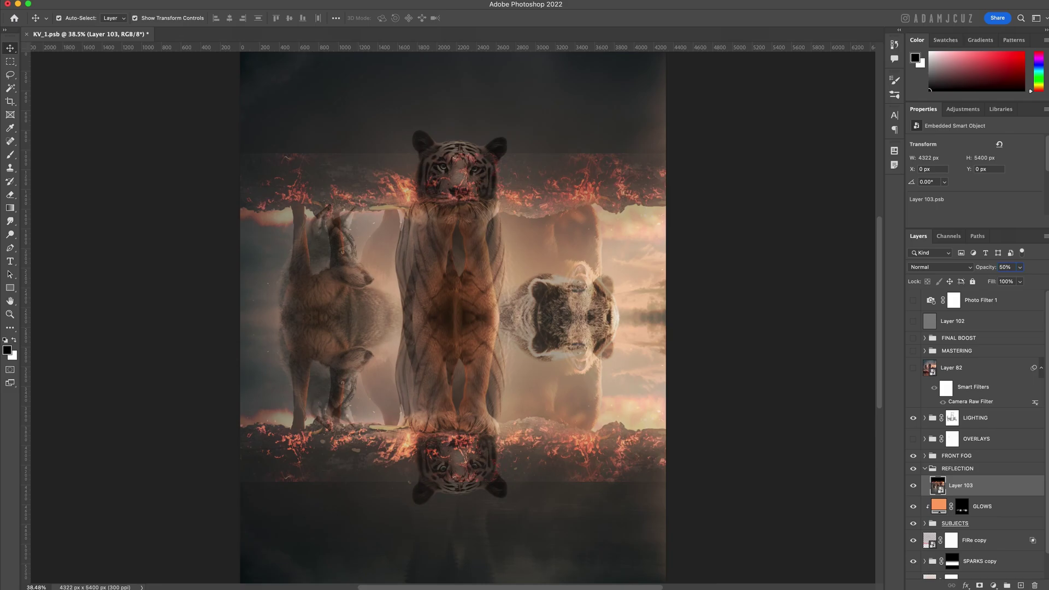
pyautogui.doubleClick(960, 486)
pyautogui.write('WATER')
pyautogui.press('Return')
# Align WATER under the ground line using a guide, then restore 100% opacity
pyautogui.moveTo(525, 235); pyautogui.dragTo(521, 508)
pyautogui.scroll(5, 522, 509)
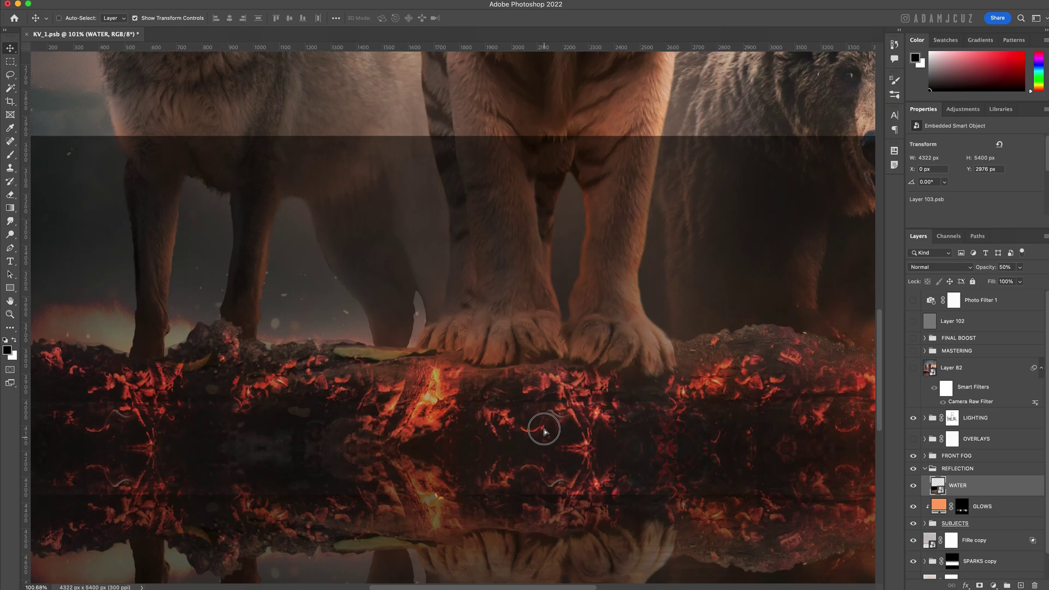
pyautogui.moveTo(541, 429); pyautogui.dragTo(563, 417)
pyautogui.scroll(-2, 562, 418)
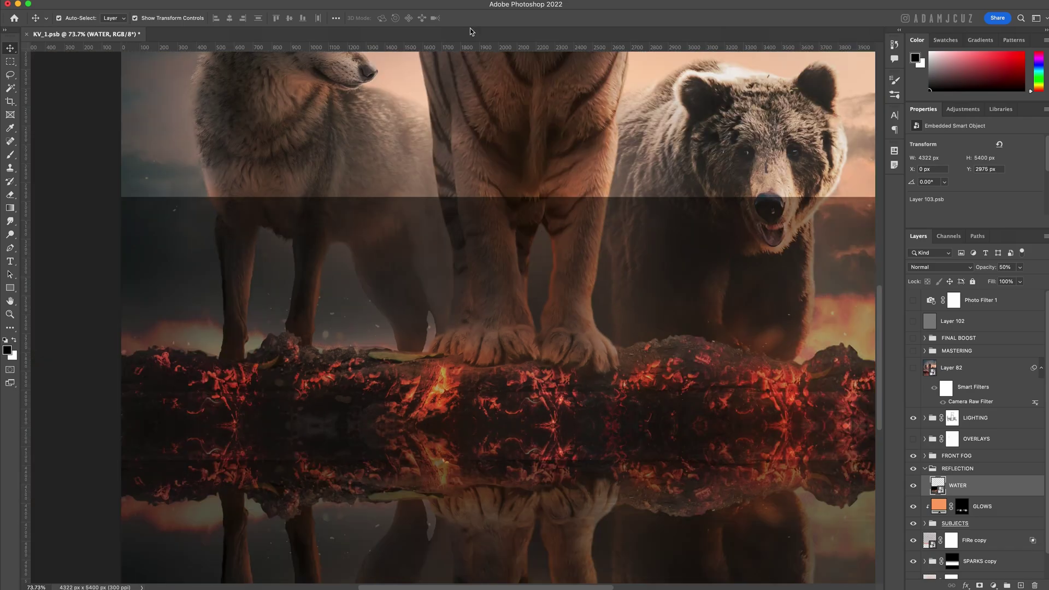
pyautogui.moveTo(618, 47); pyautogui.dragTo(619, 427)
pyautogui.scroll(-3, 628, 427)
pyautogui.scroll(1, 710, 434)
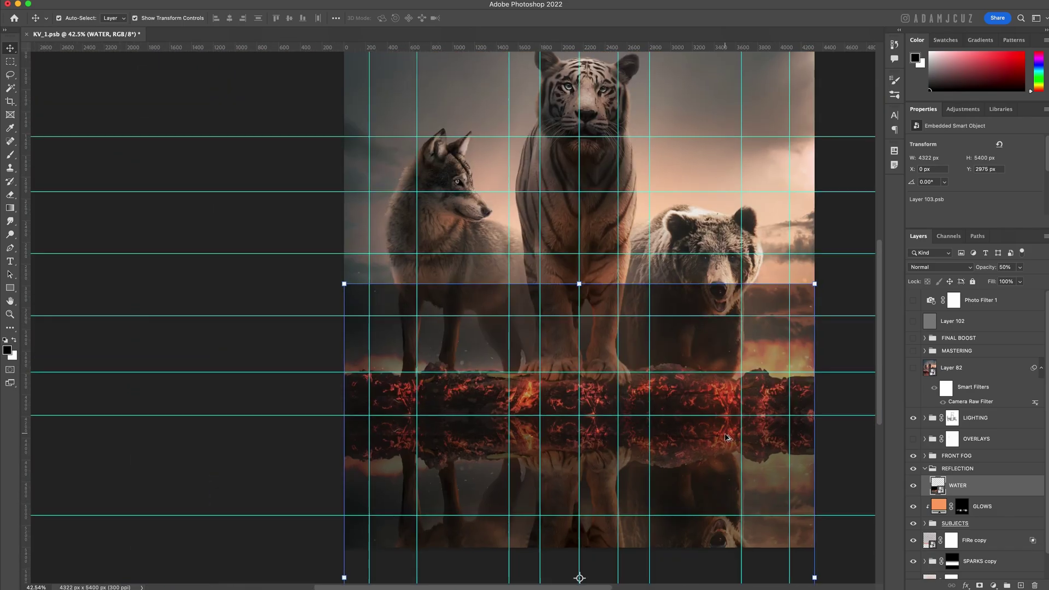
pyautogui.moveTo(987, 267); pyautogui.dragTo(1040, 267)
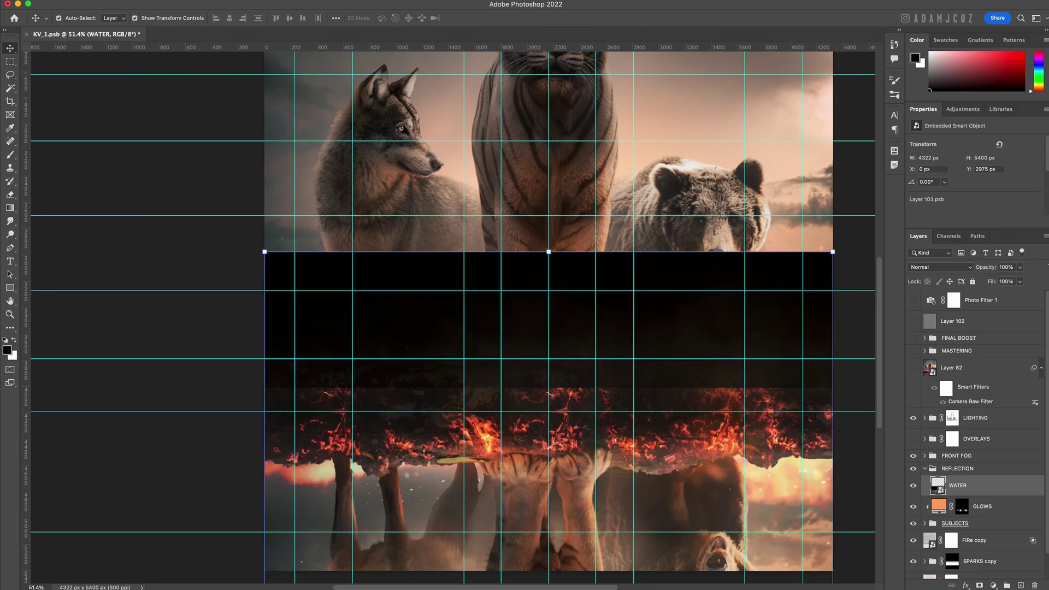
# Mask the REFLECTION group with a gradient, hide the guides, and save
pyautogui.click(980, 471)
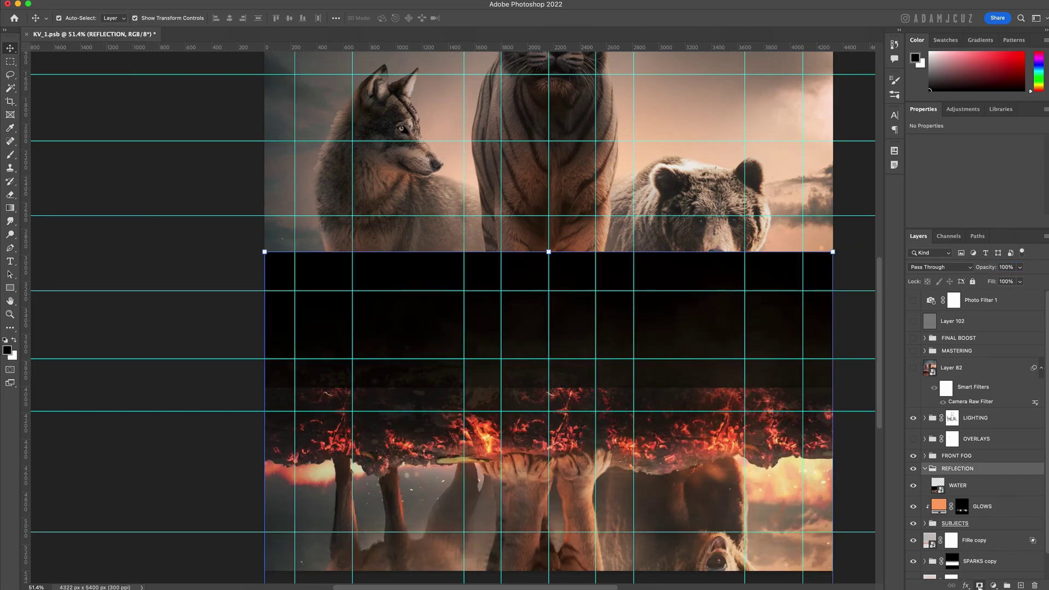
pyautogui.click(980, 585)
pyautogui.press('g')
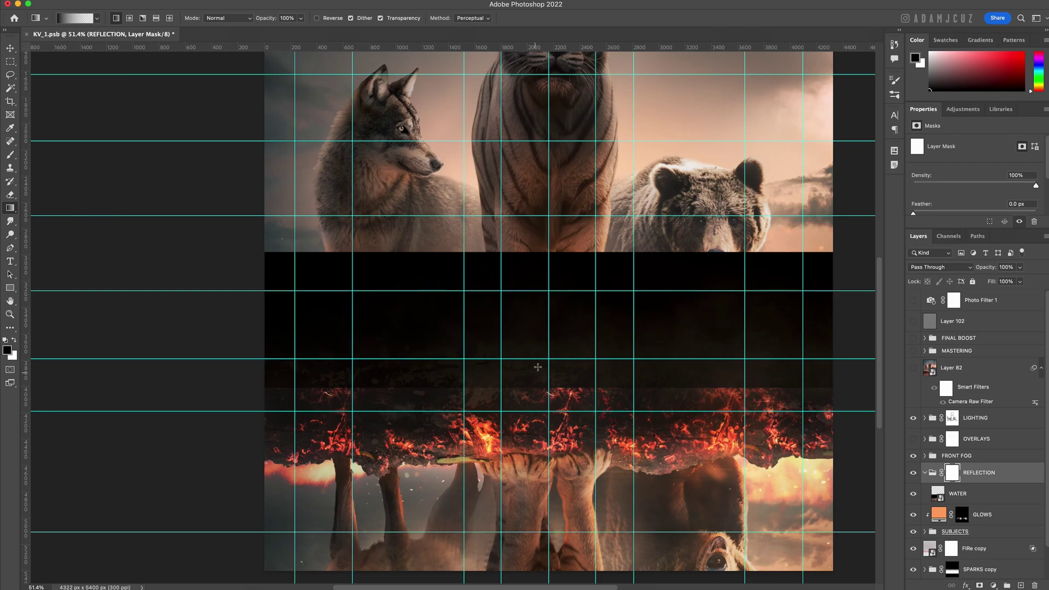
pyautogui.scroll(3, 639, 361)
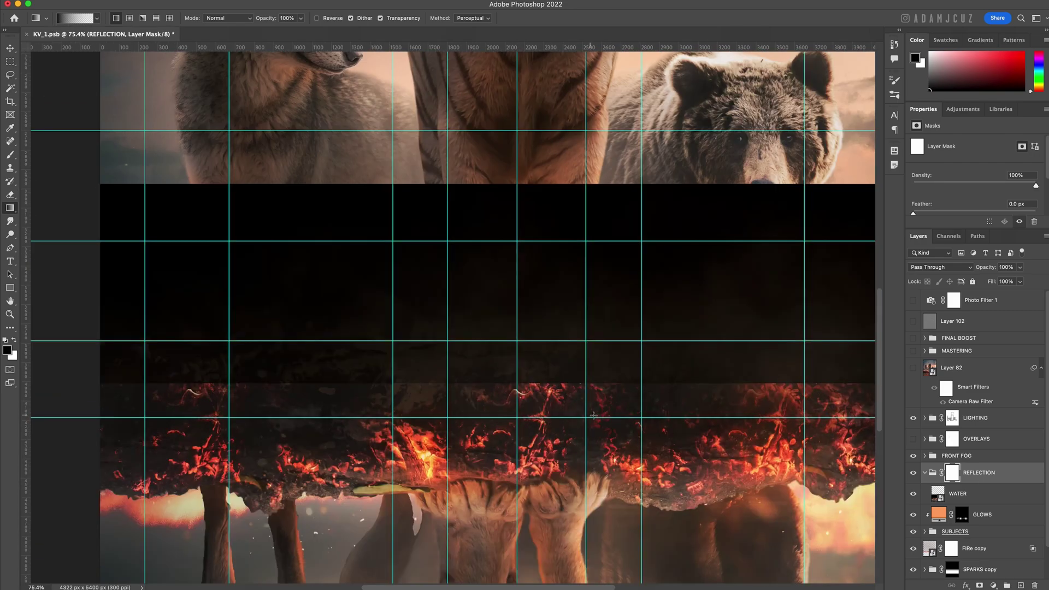
pyautogui.moveTo(584, 407); pyautogui.dragTo(585, 418)
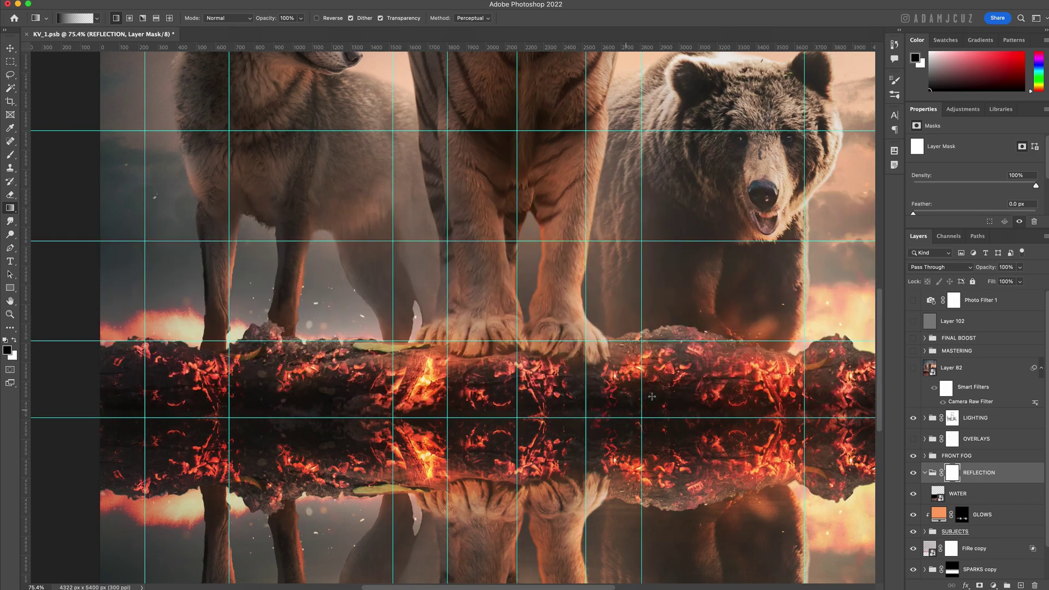
pyautogui.press('super+semicolon')
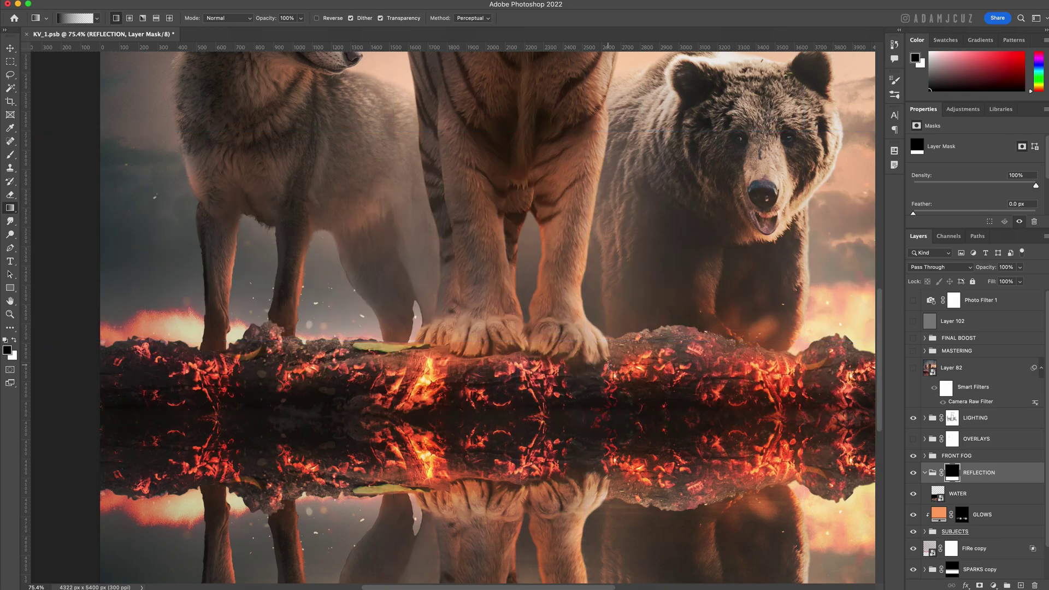
pyautogui.press('super+0')
pyautogui.press('super+s')
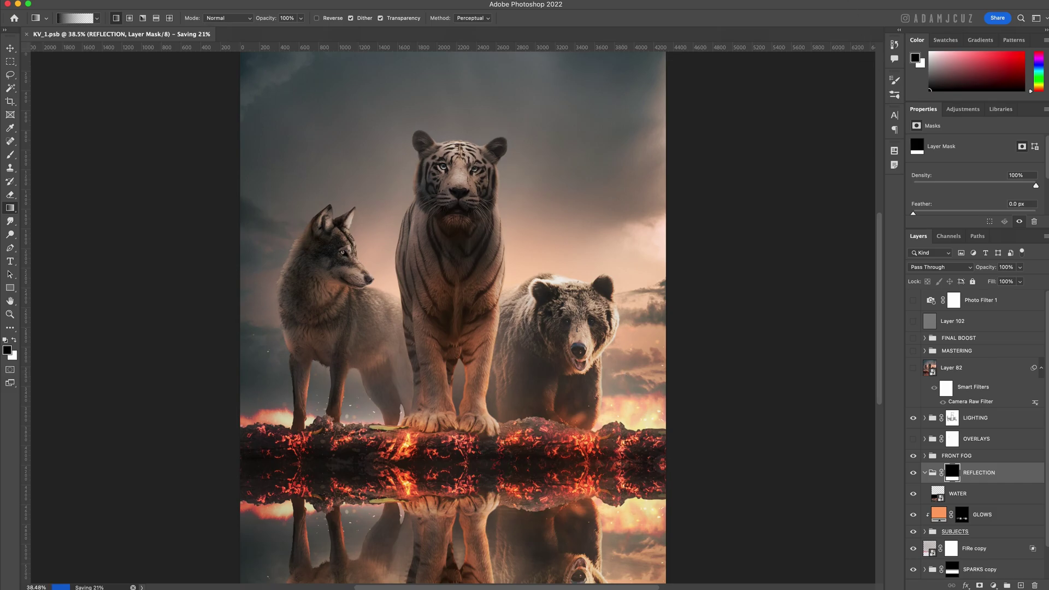
# Apply a vertical Motion Blur (angle 90, distance 1) to WATER
pyautogui.press('v')
pyautogui.click(241, 6)
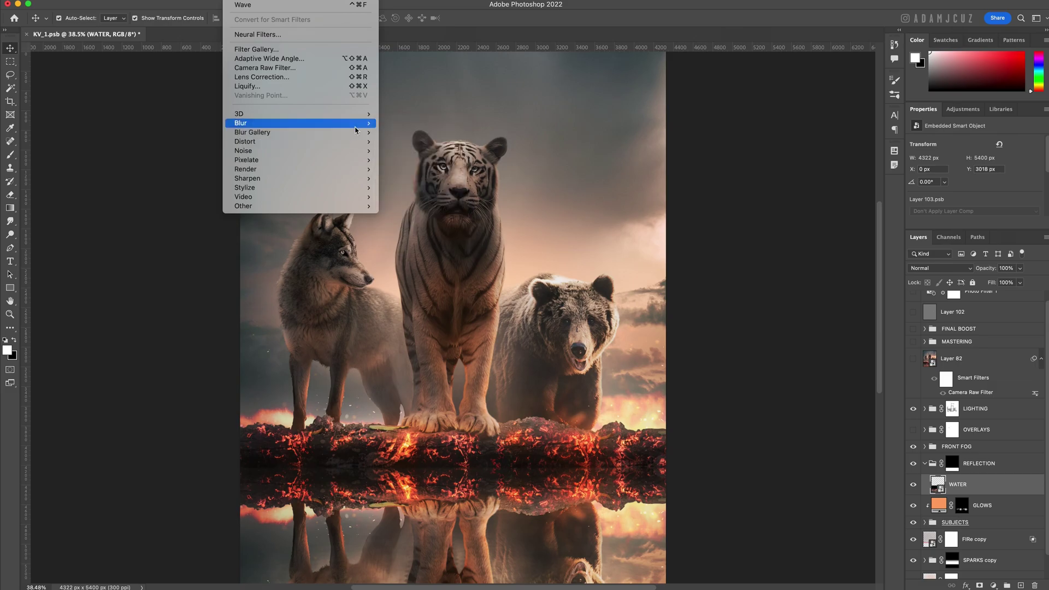
pyautogui.moveTo(338, 124)
pyautogui.click(409, 178)
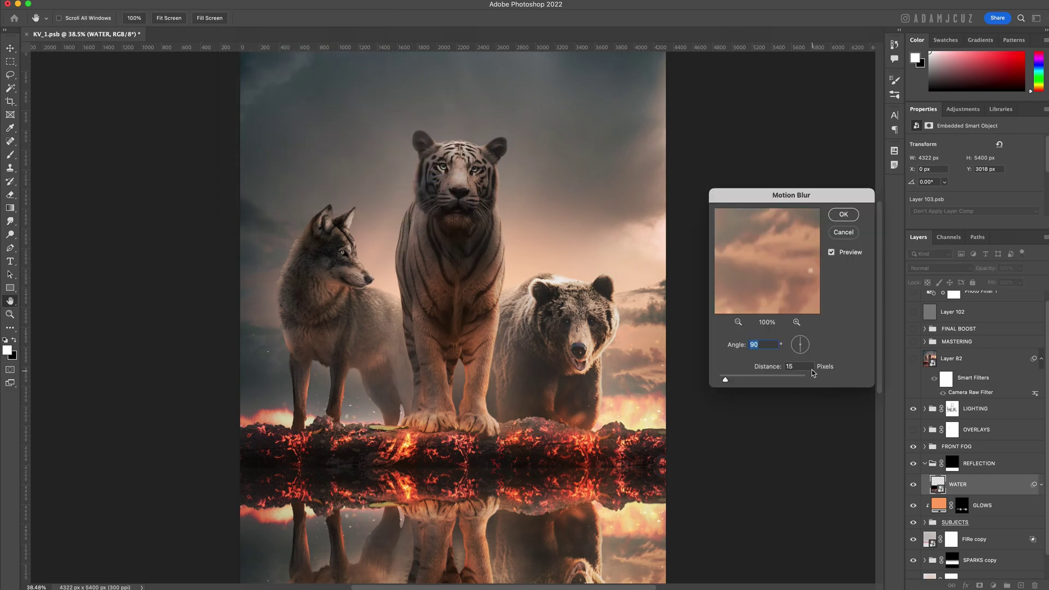
pyautogui.click(758, 345)
pyautogui.doubleClick(794, 367)
pyautogui.write('1')
pyautogui.click(843, 215)
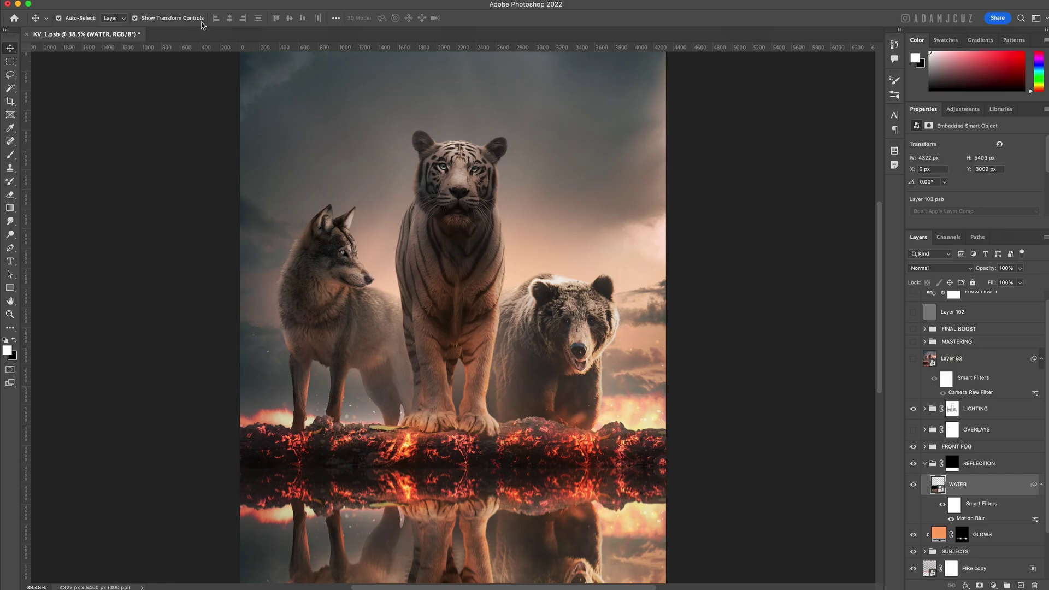
# Apply a Wave distortion to WATER with wavelength 8 to 32
pyautogui.click(238, 1)
pyautogui.moveTo(306, 141)
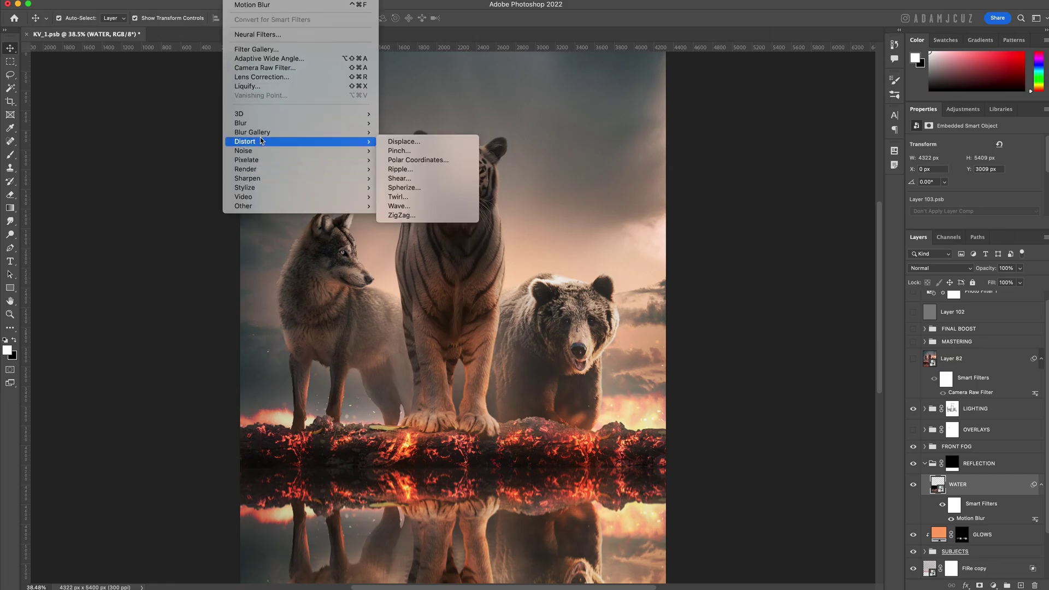
pyautogui.click(404, 206)
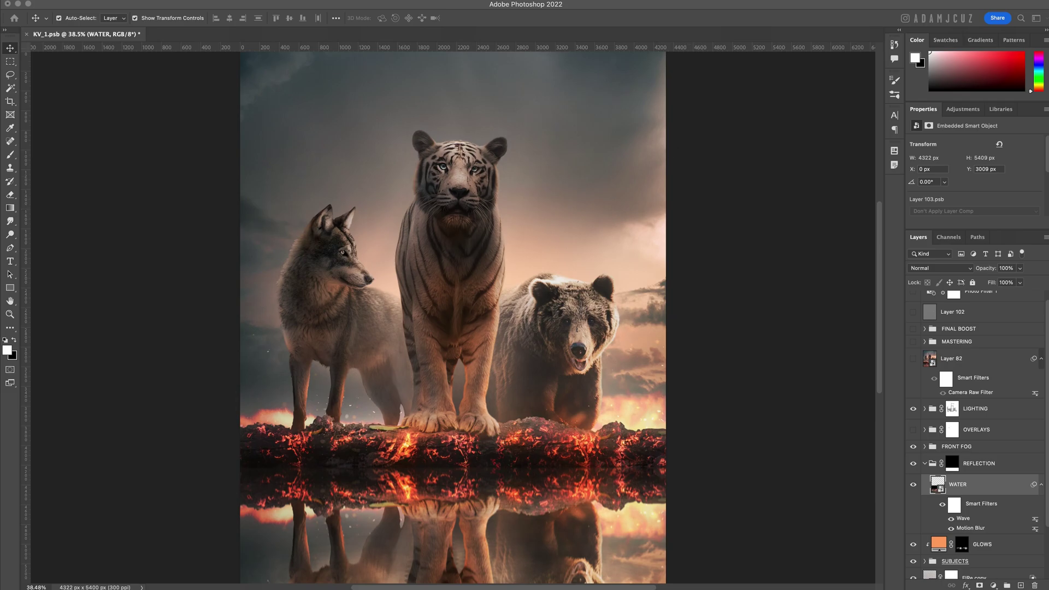
pyautogui.moveTo(623, 183); pyautogui.dragTo(740, 118)
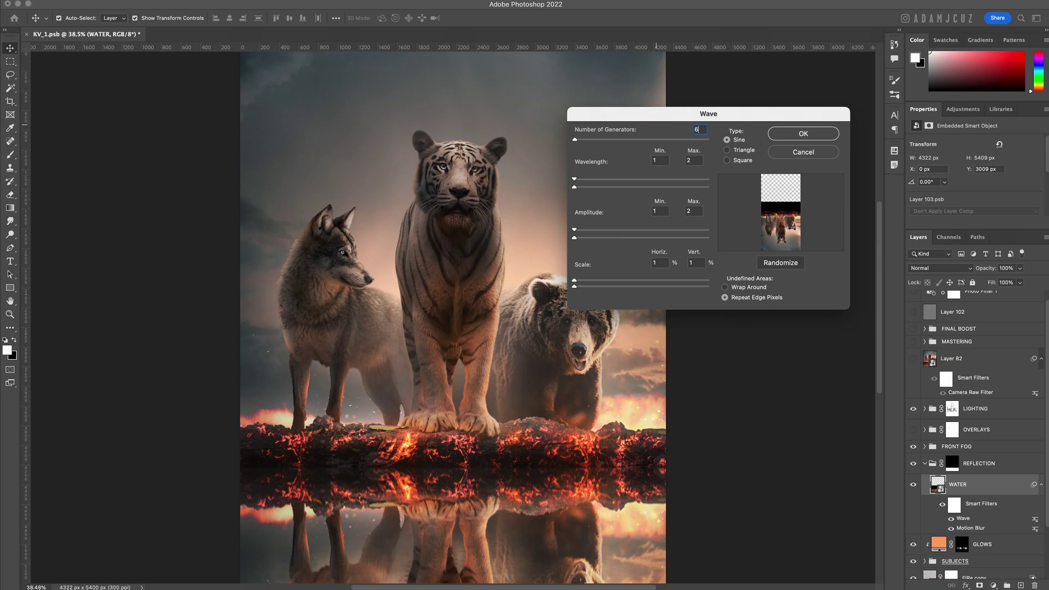
pyautogui.click(690, 161)
pyautogui.write('32')
pyautogui.doubleClick(656, 160)
pyautogui.write('8')
# Set Wave amplitude 8 to 32 and horizontal scale 24, then recheck the Motion Blur
pyautogui.press('Tab')
pyautogui.press('Tab')
pyautogui.press('Tab')
pyautogui.write('32')
pyautogui.doubleClick(656, 211)
pyautogui.write('8')
pyautogui.doubleClick(655, 263)
pyautogui.write('24')
pyautogui.doubleClick(699, 262)
pyautogui.click(797, 137)
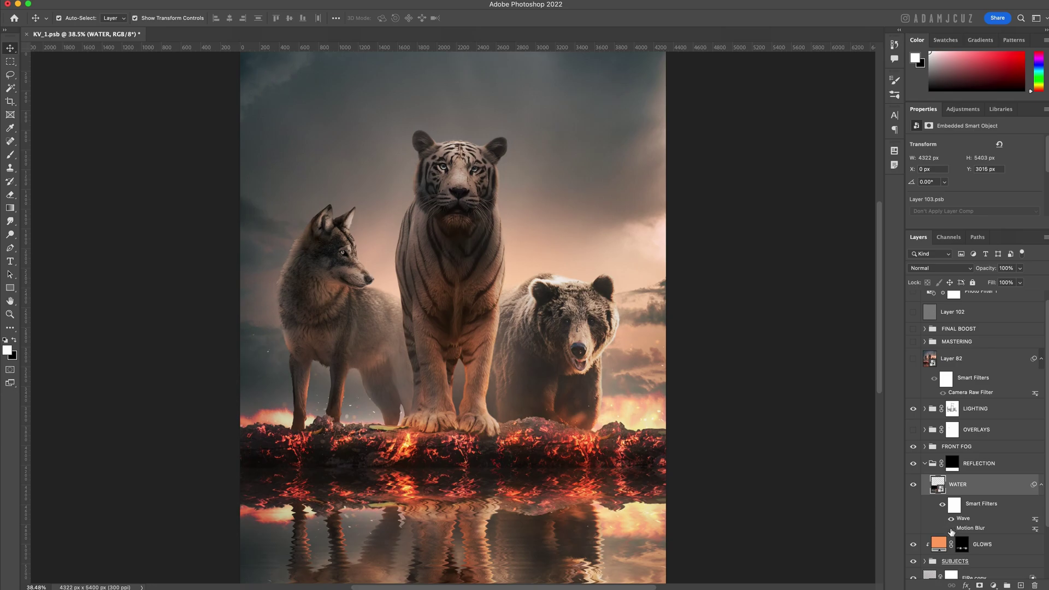
pyautogui.doubleClick(965, 529)
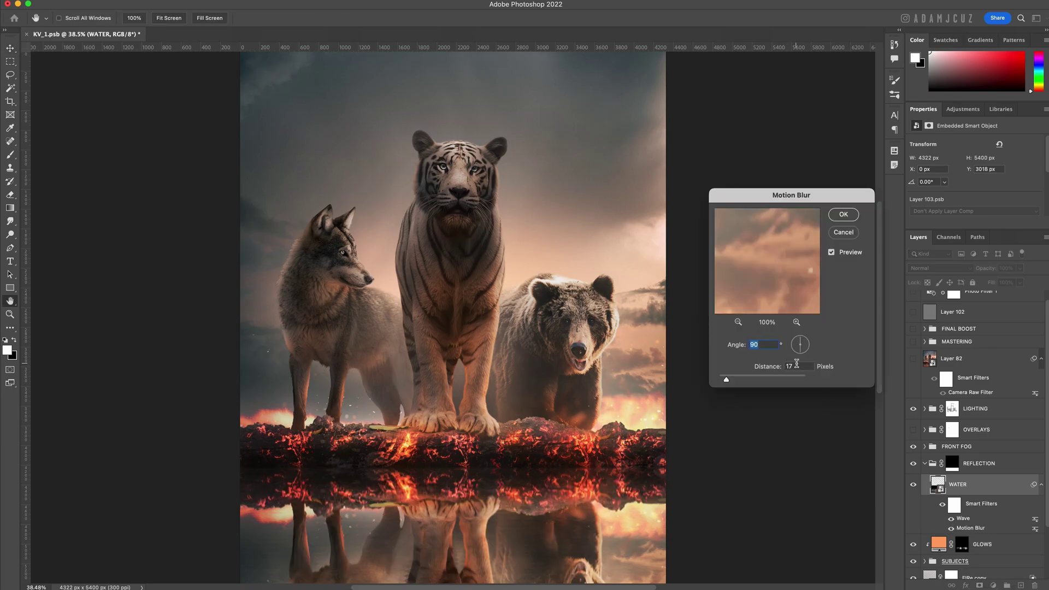
pyautogui.click(844, 215)
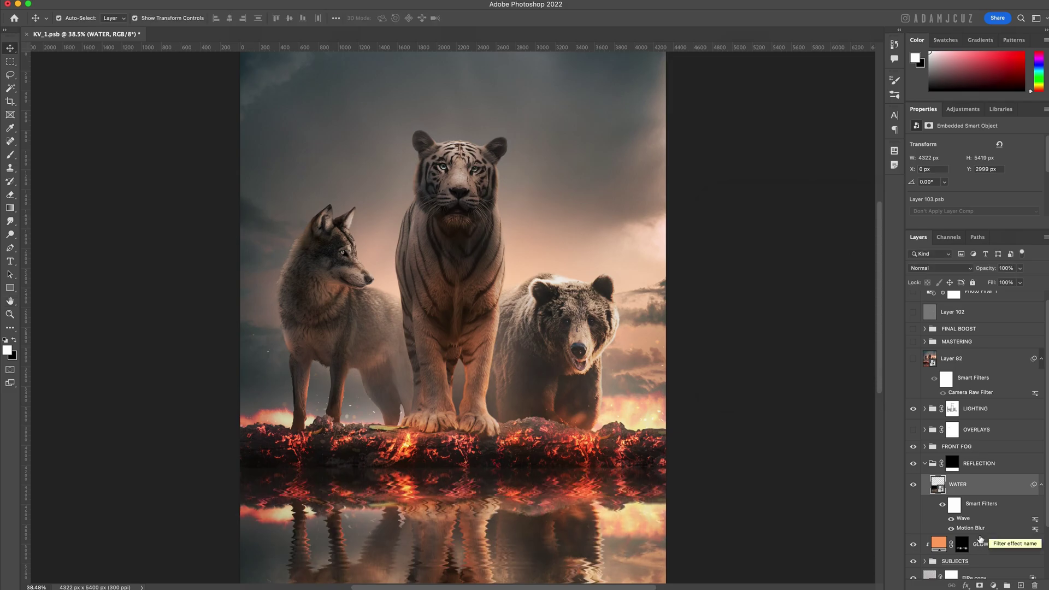
# Put Motion Blur above Wave and fade the filter mask with a black gradient
pyautogui.moveTo(971, 529)
pyautogui.mouseDown()
pyautogui.moveTo(960, 510)
pyautogui.moveTo(980, 524)
pyautogui.moveTo(968, 532)
pyautogui.moveTo(988, 531)
pyautogui.mouseUp()
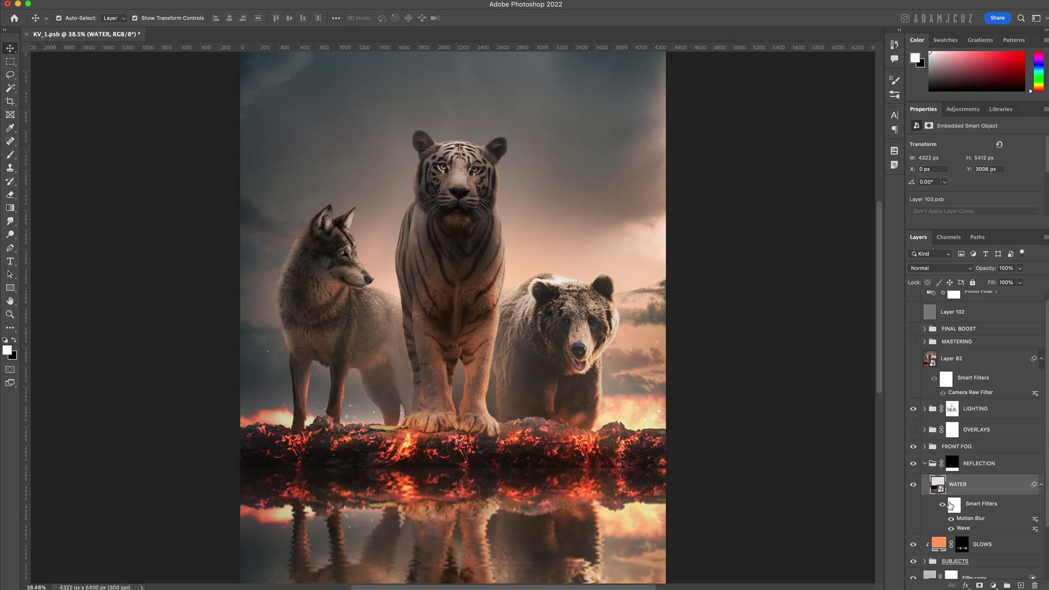
pyautogui.click(955, 510)
pyautogui.press('g')
pyautogui.press('x')
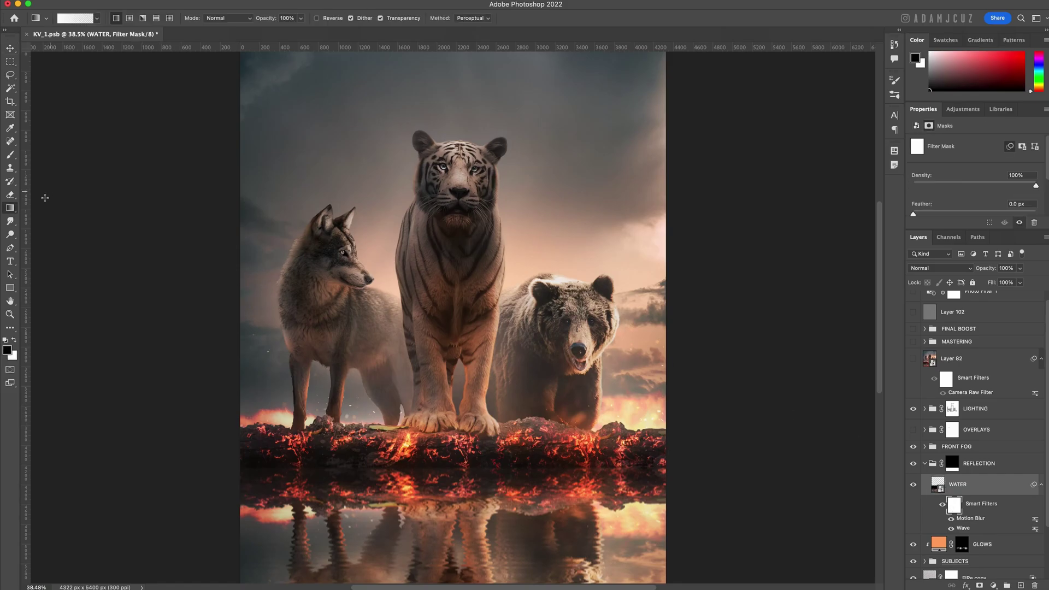
pyautogui.press('x')
pyautogui.press('x')
pyautogui.moveTo(483, 470); pyautogui.dragTo(482, 523)
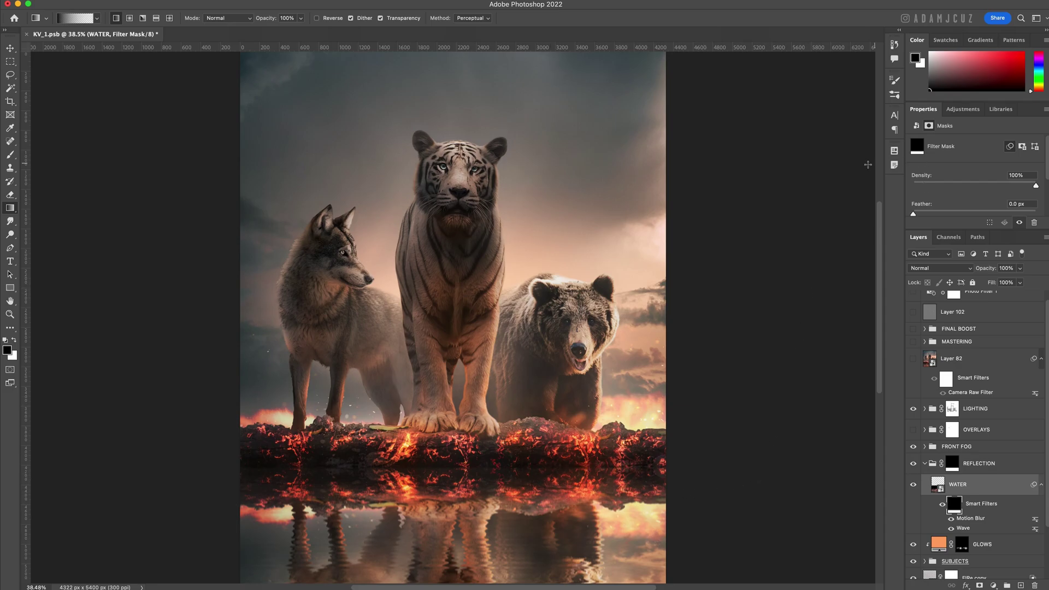
pyautogui.moveTo(445, 143); pyautogui.dragTo(458, 255)
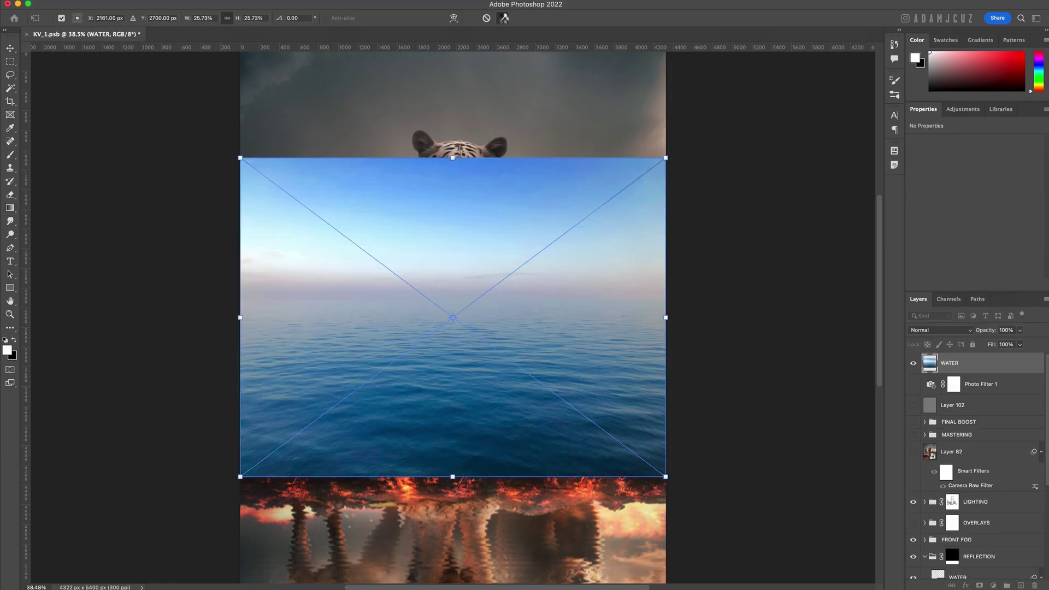
# Commit the placed ocean photo, align it to the canvas bottom, and show guides
pyautogui.click(503, 18)
pyautogui.click(302, 18)
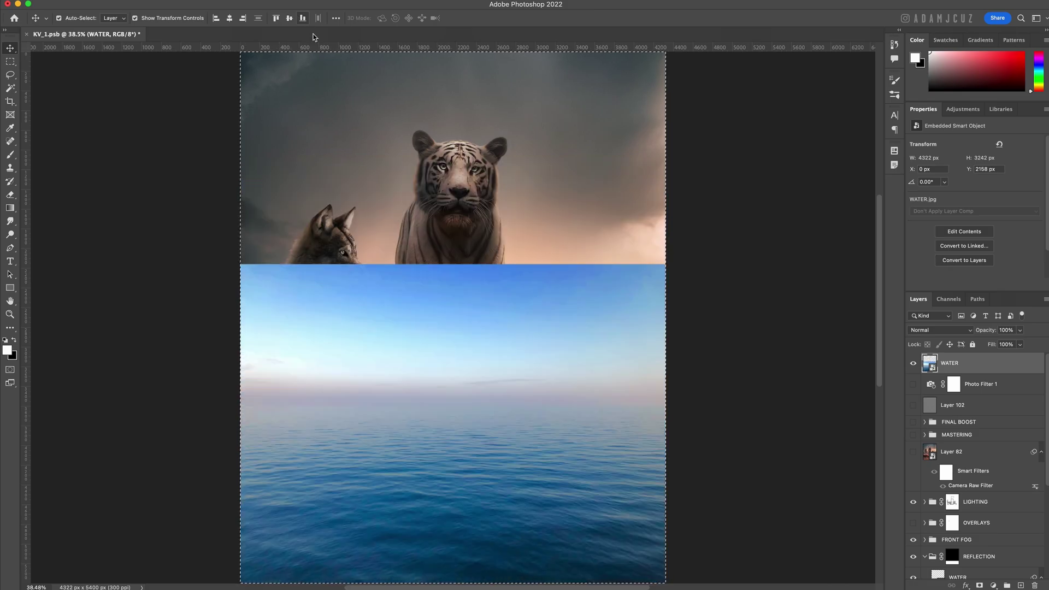
pyautogui.scroll(-2, 563, 425)
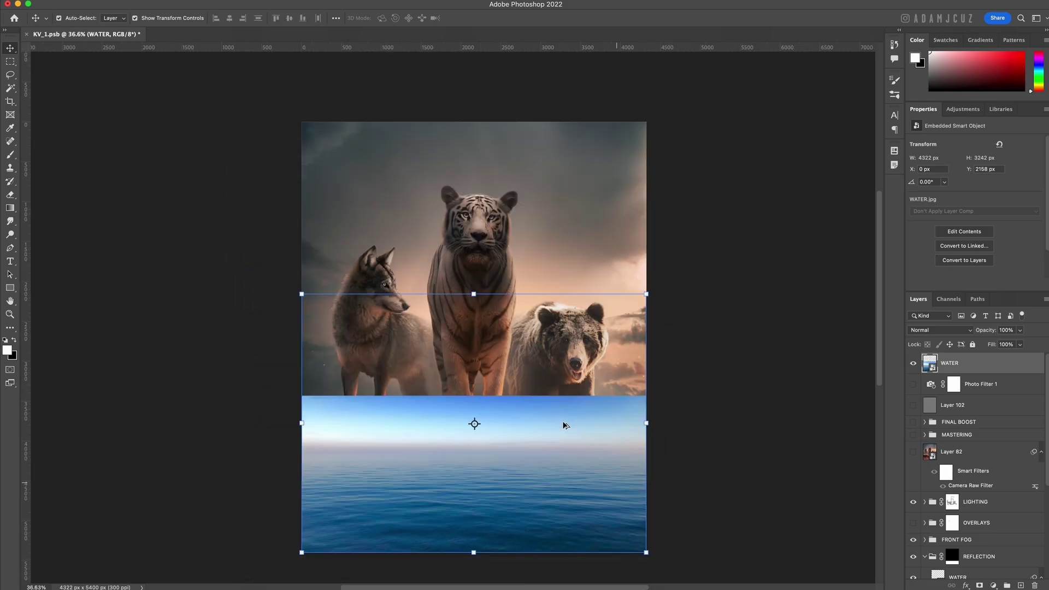
pyautogui.scroll(3, 500, 508)
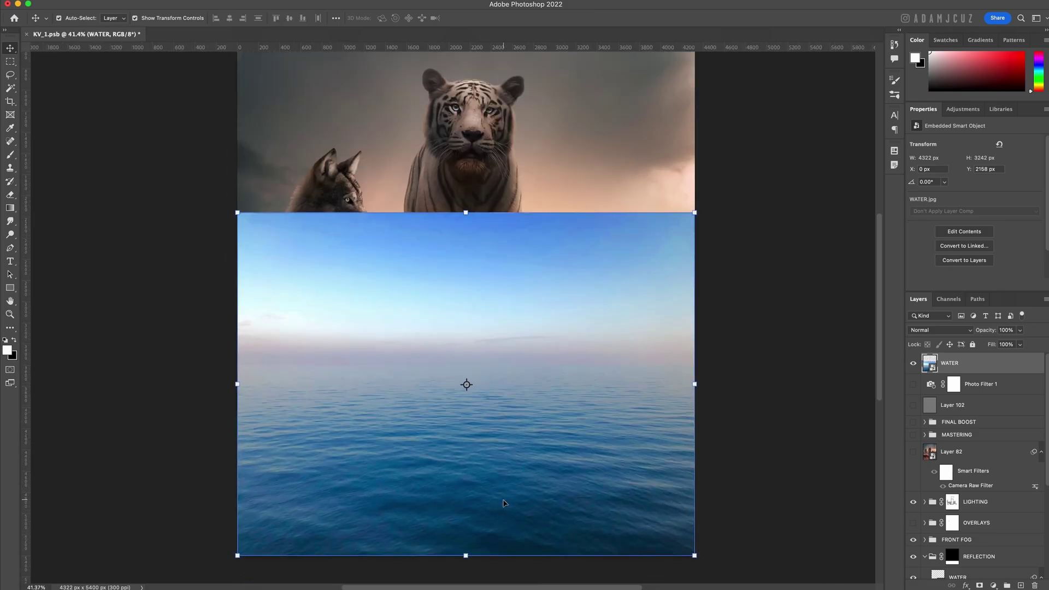
pyautogui.press('super+semicolon')
pyautogui.scroll(-2, 554, 391)
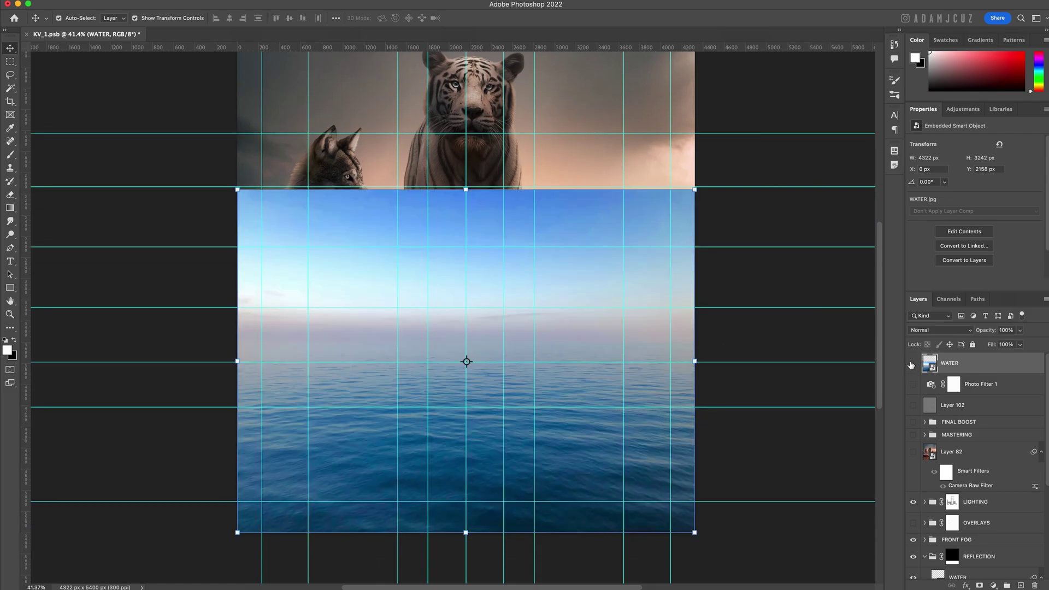
pyautogui.scroll(-4, 568, 274)
pyautogui.moveTo(563, 203); pyautogui.dragTo(563, 268)
# Perspective-transform the ocean image, lowering its top edge, and apply it
pyautogui.hotkey('ctrl', 't')
pyautogui.scroll(-6, 562, 268)
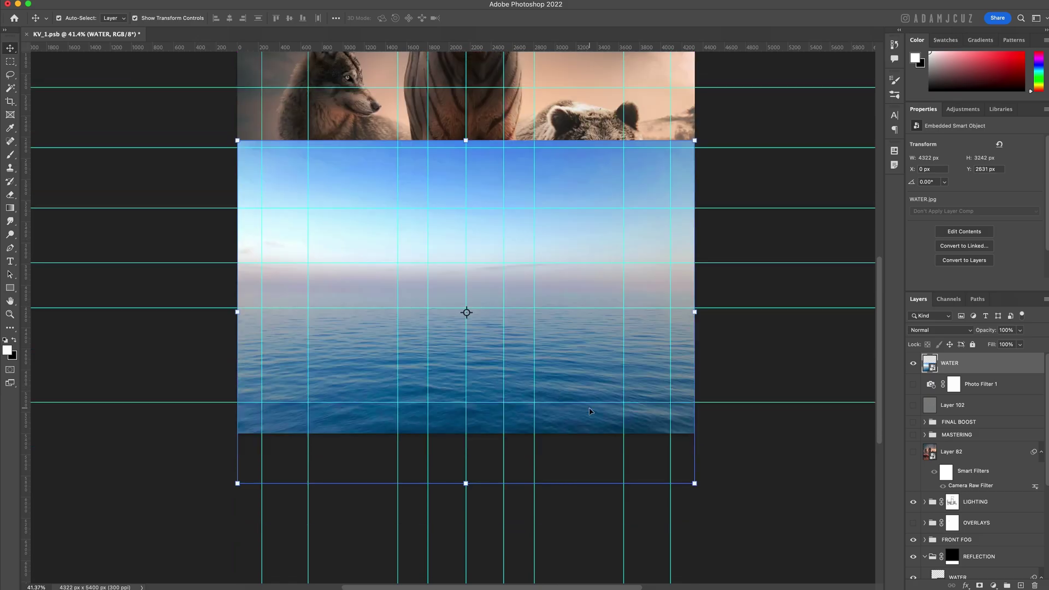
pyautogui.moveTo(694, 459); pyautogui.dragTo(825, 458)
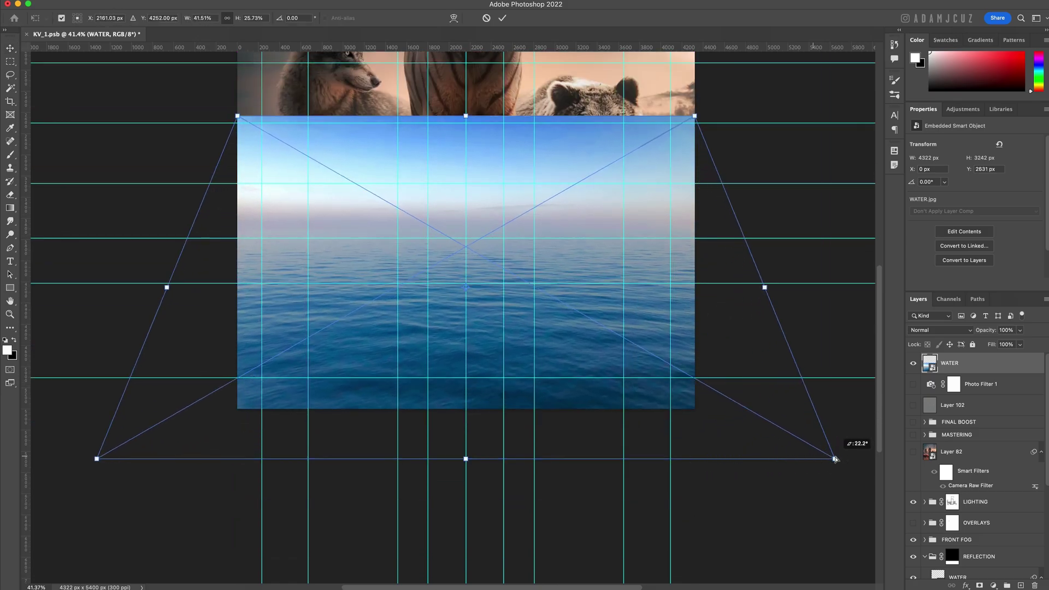
pyautogui.moveTo(466, 116); pyautogui.dragTo(480, 129)
pyautogui.moveTo(613, 306); pyautogui.dragTo(604, 340)
pyautogui.click(502, 18)
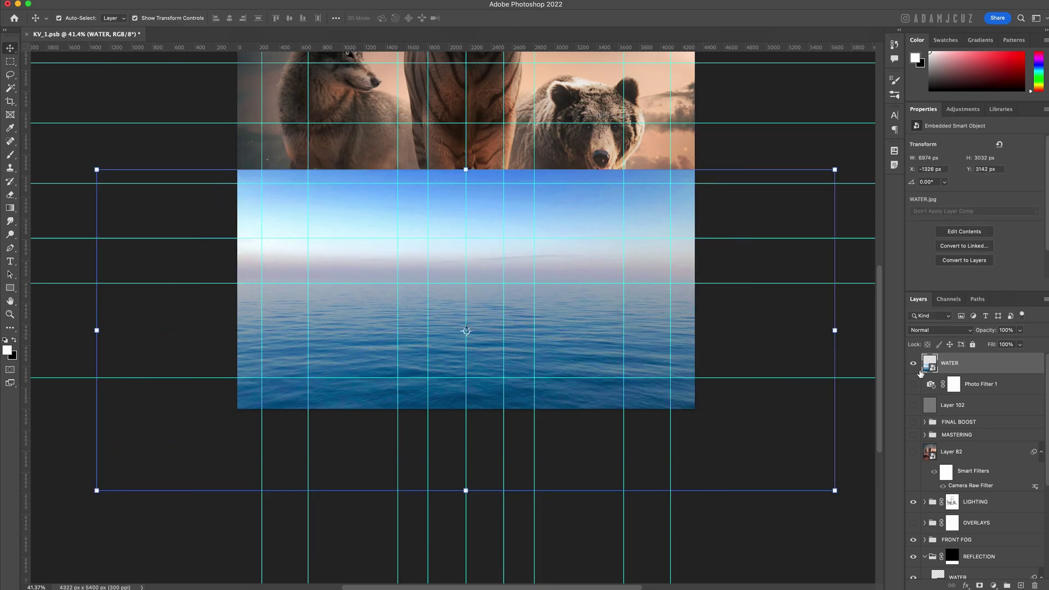
pyautogui.click(913, 363)
pyautogui.click(913, 363)
# Widen the ocean's bottom edge in perspective and nudge the image lower
pyautogui.press('super+t')
pyautogui.press('super+minus')
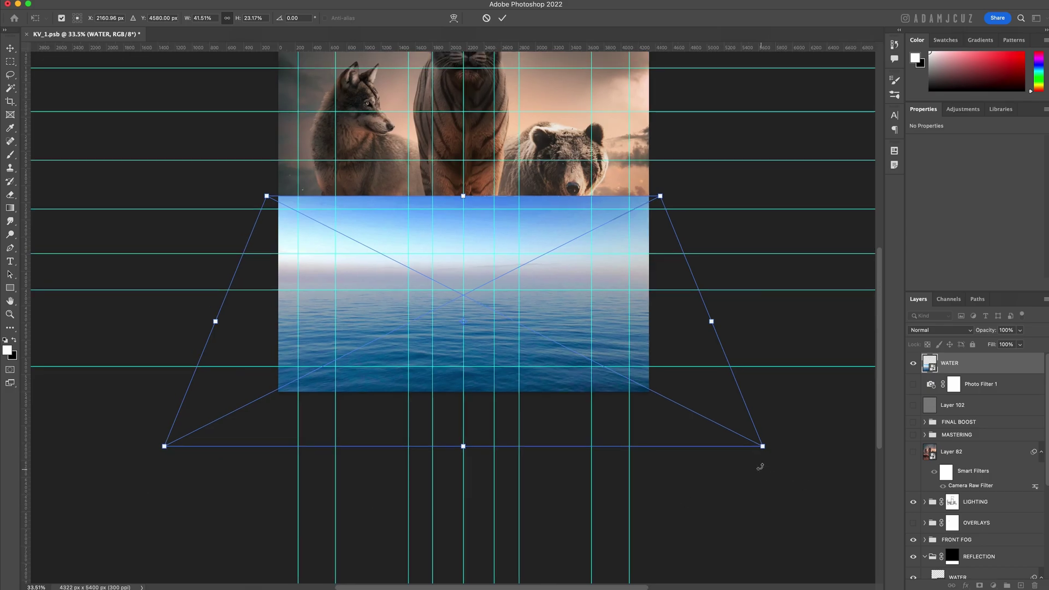
pyautogui.moveTo(763, 447); pyautogui.dragTo(790, 446)
pyautogui.click(502, 18)
pyautogui.press('super+plus')
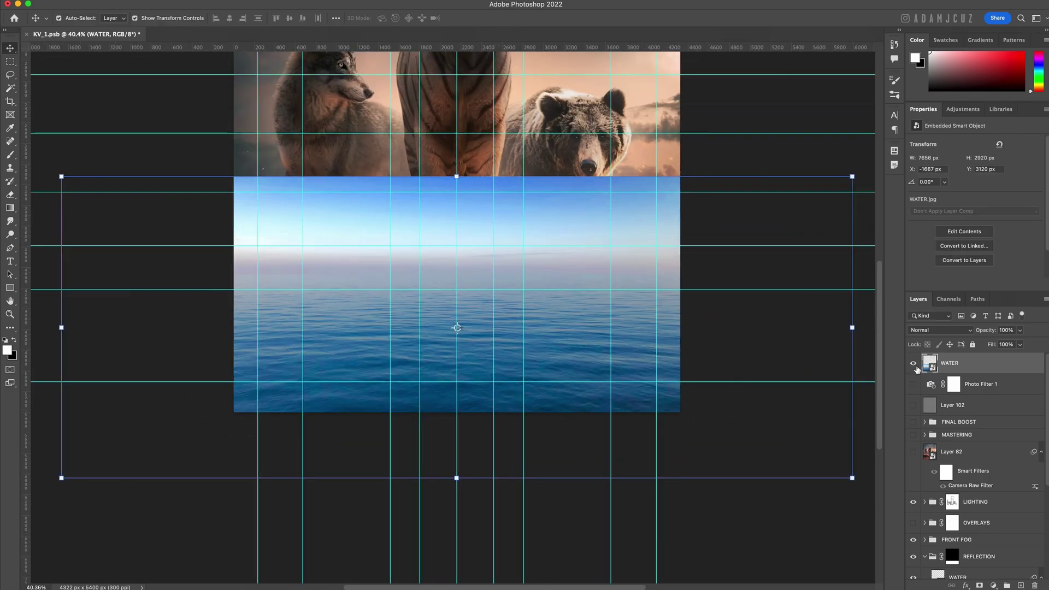
pyautogui.click(913, 363)
pyautogui.click(913, 363)
pyautogui.moveTo(534, 351); pyautogui.dragTo(534, 376)
pyautogui.click(913, 362)
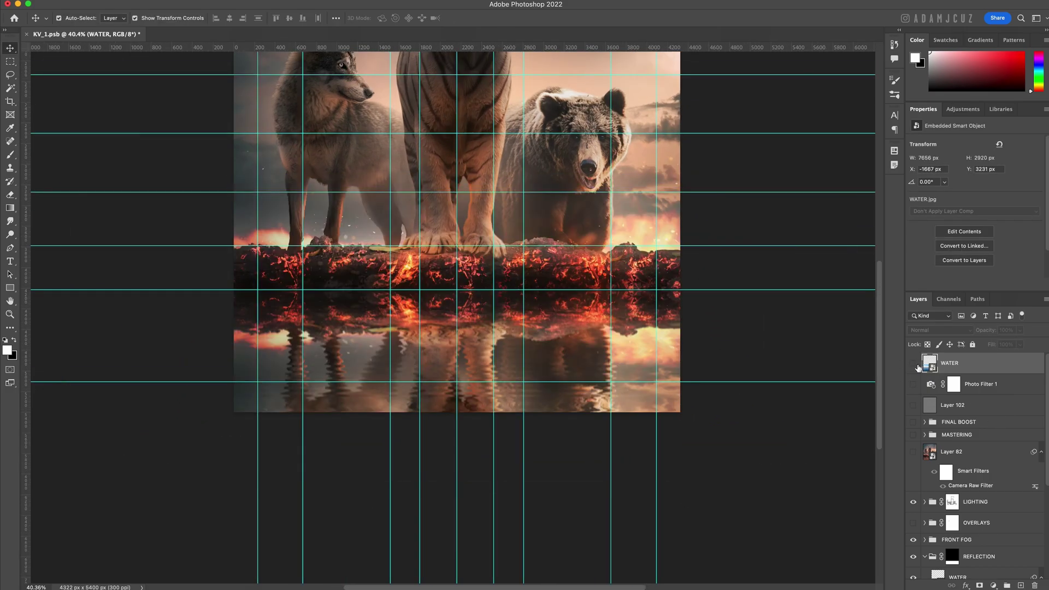
pyautogui.click(913, 362)
# Raise the top edge, widen the ocean symmetrically, hide guides, and save
pyautogui.press('super+t')
pyautogui.moveTo(457, 187); pyautogui.dragTo(457, 170)
pyautogui.moveTo(786, 332); pyautogui.dragTo(832, 334)
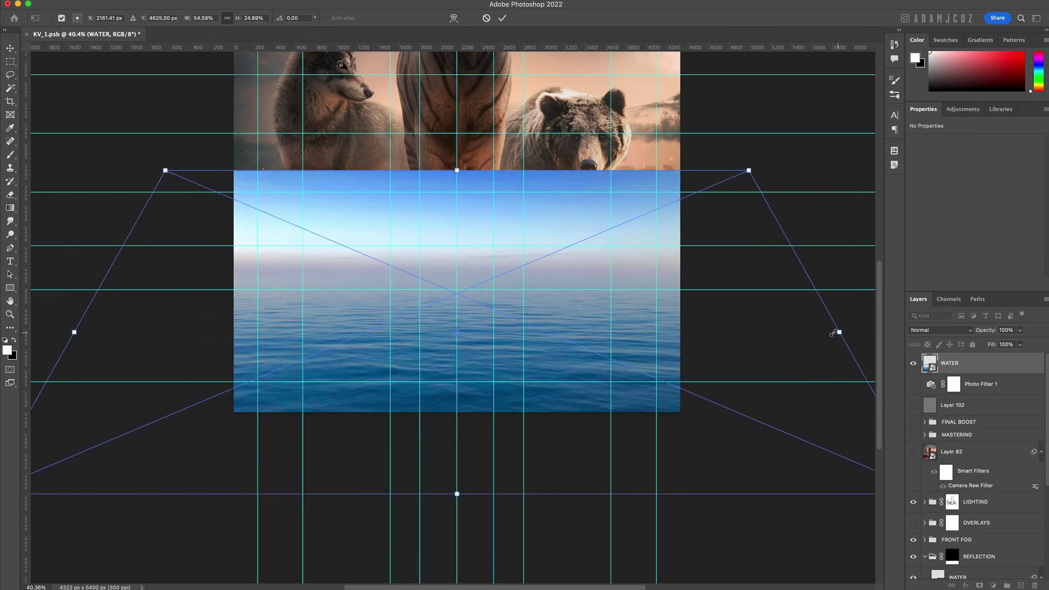
pyautogui.press('Return')
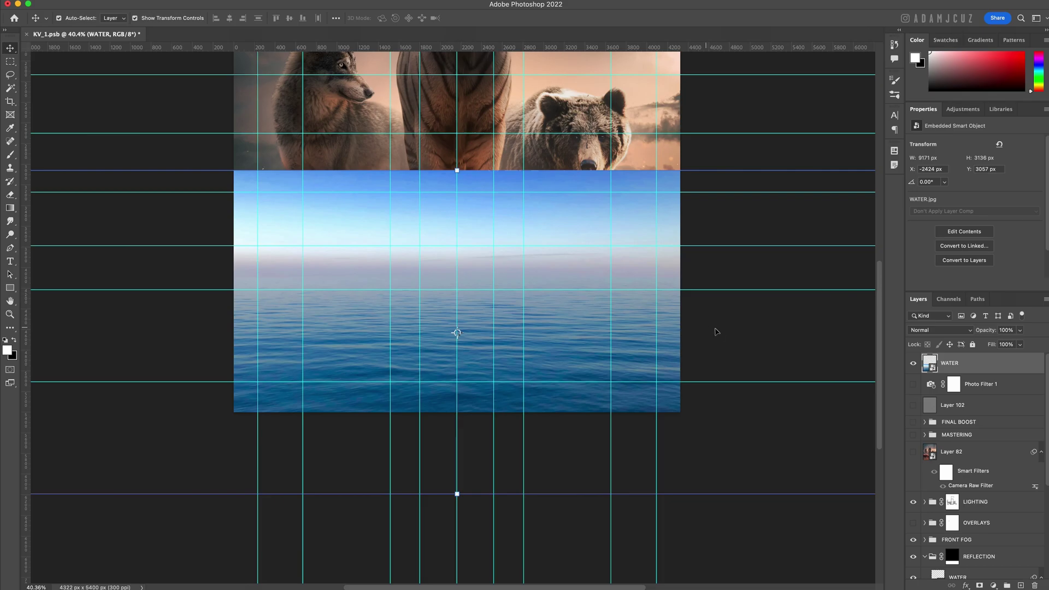
pyautogui.press('super+semicolon')
pyautogui.press('super+s')
pyautogui.press('super+0')
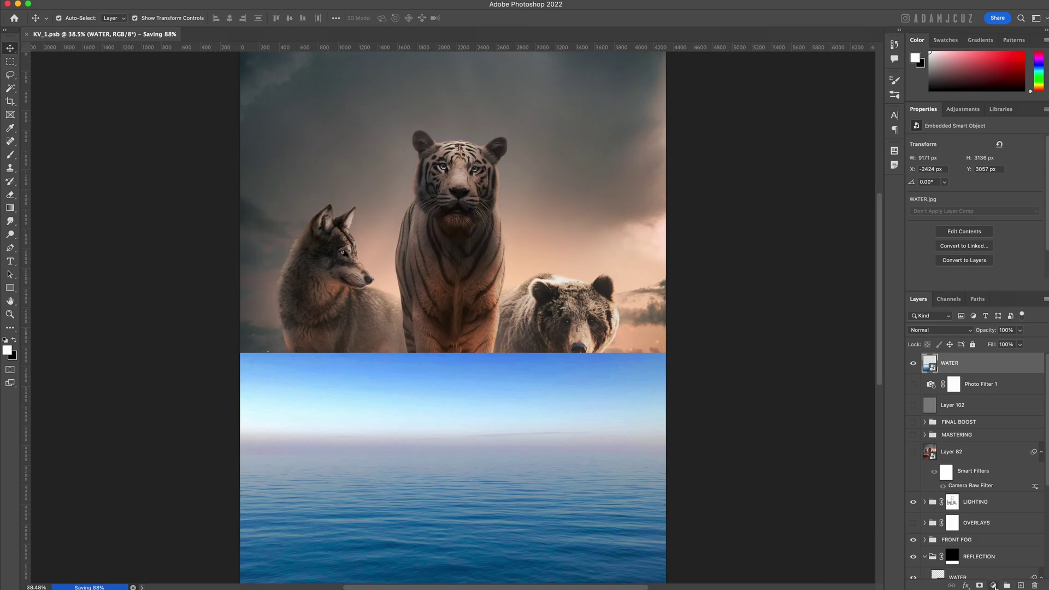
# Add Black & White and Curves adjustments, dragging the Curves white point far left
pyautogui.click(993, 585)
pyautogui.click(1003, 492)
pyautogui.click(993, 585)
pyautogui.click(1006, 433)
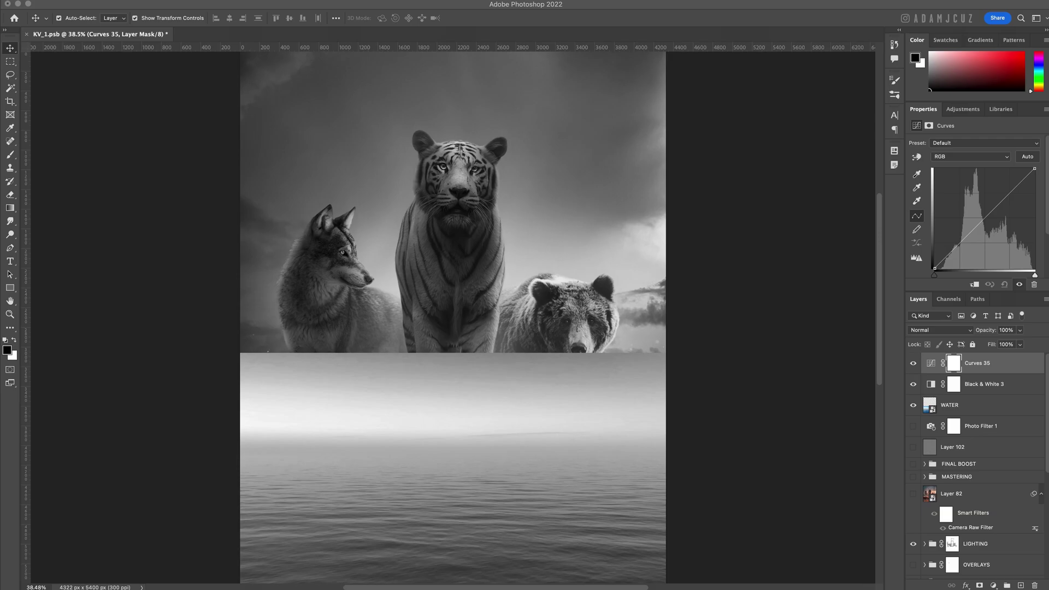
pyautogui.moveTo(1034, 275); pyautogui.dragTo(955, 279)
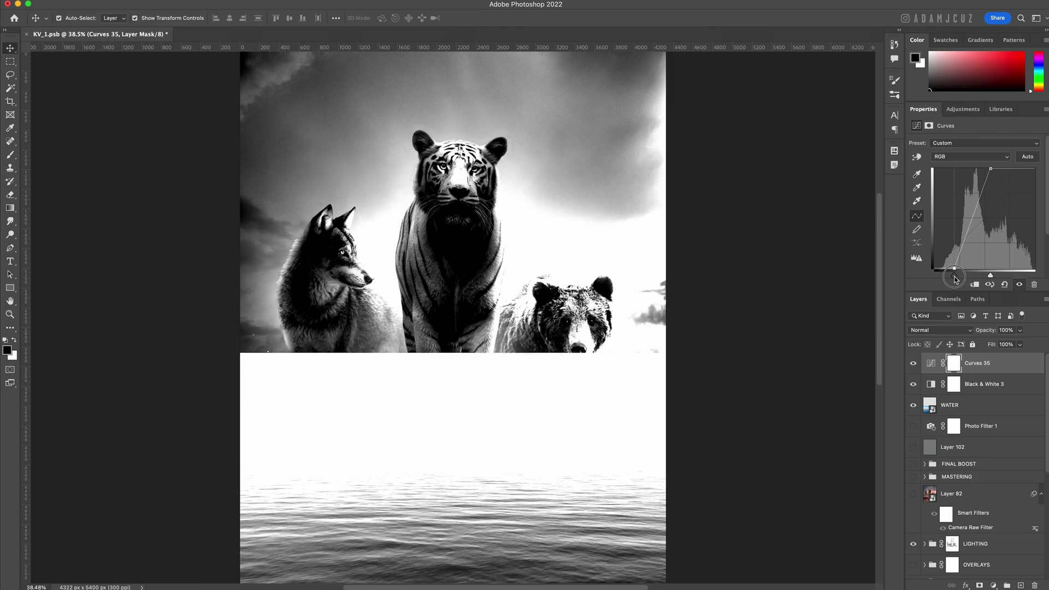
pyautogui.moveTo(955, 279); pyautogui.dragTo(953, 279)
pyautogui.click(991, 276)
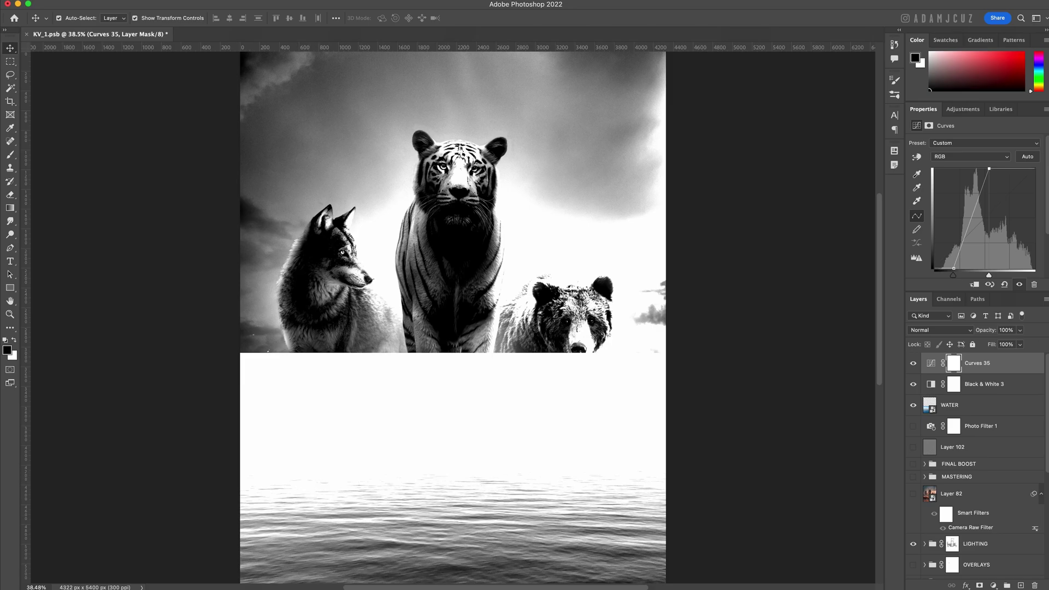
# Load the composite RGB channel's luminosity as a selection
pyautogui.scroll(-3, 690, 433)
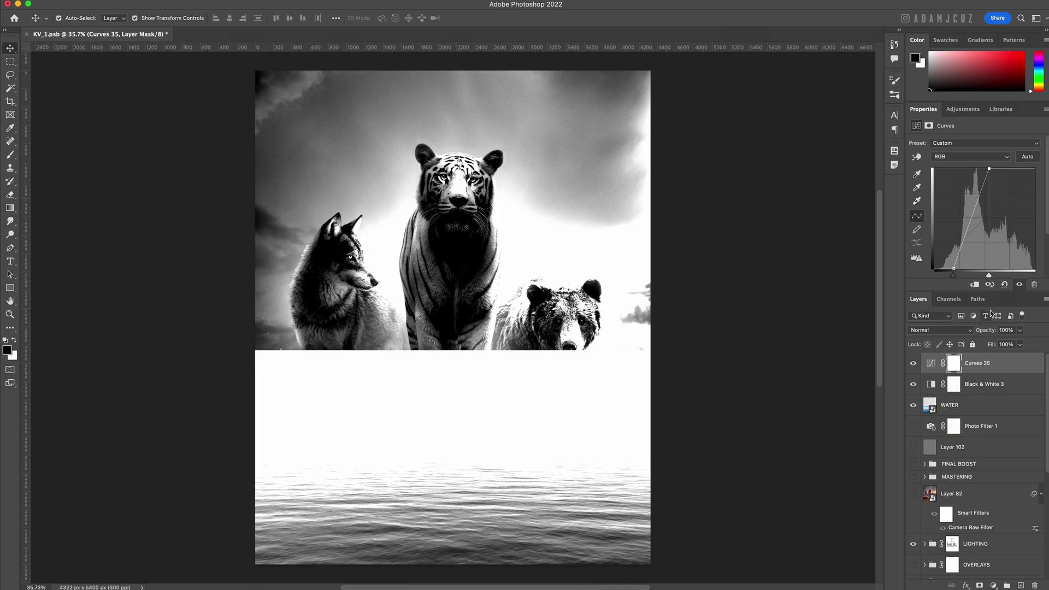
pyautogui.click(949, 307)
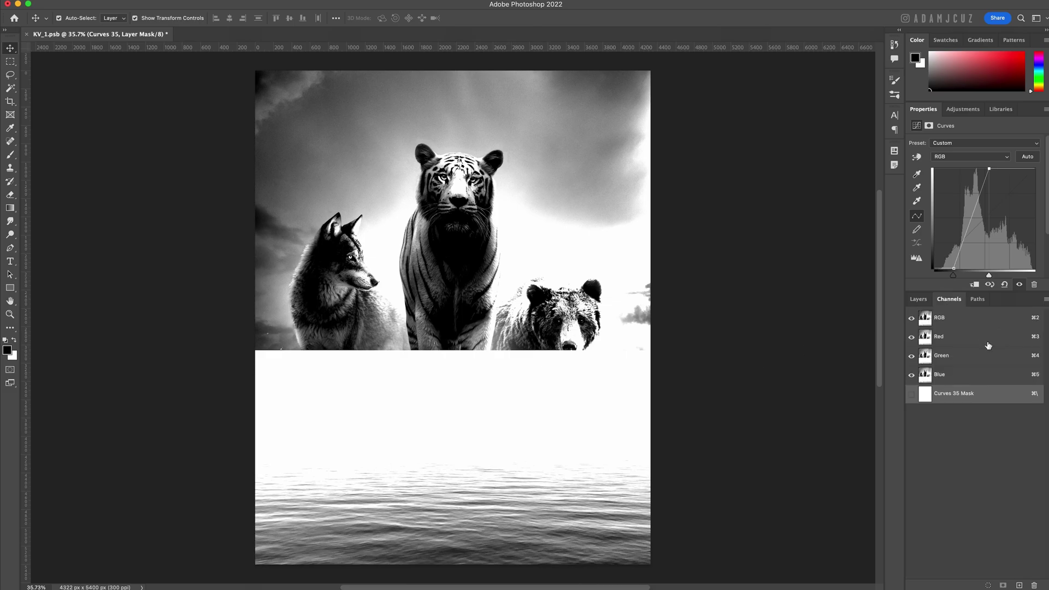
pyautogui.click(962, 324)
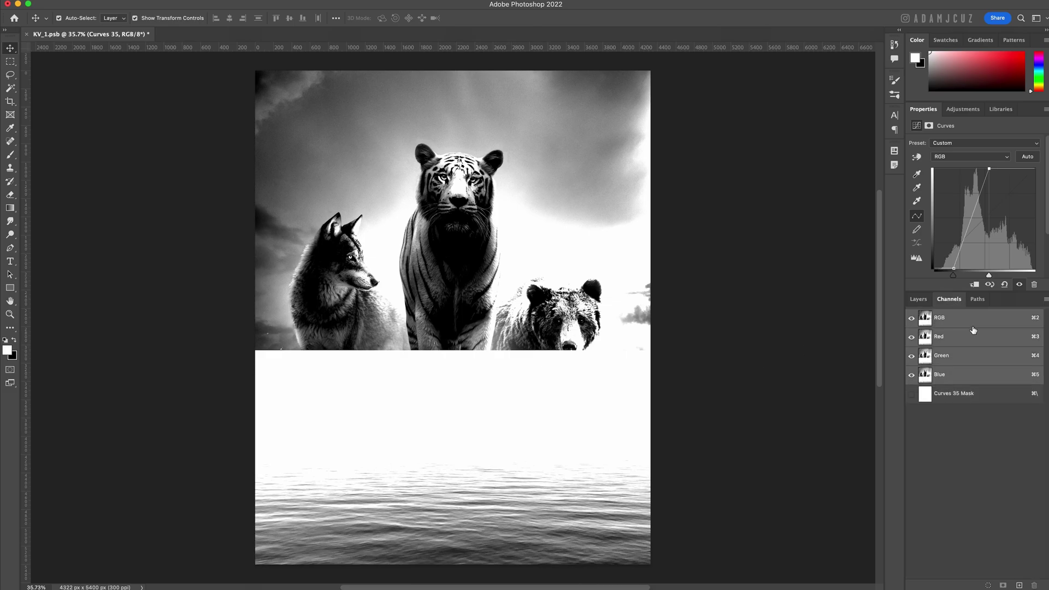
pyautogui.keyDown('super'); pyautogui.click(926, 320); pyautogui.keyUp('super')
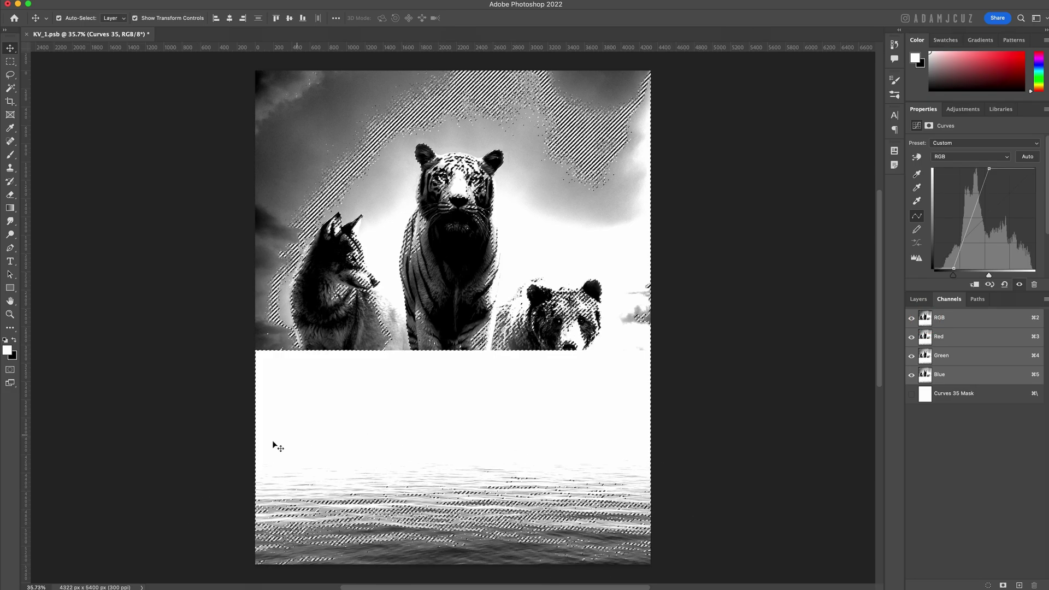
pyautogui.click(919, 299)
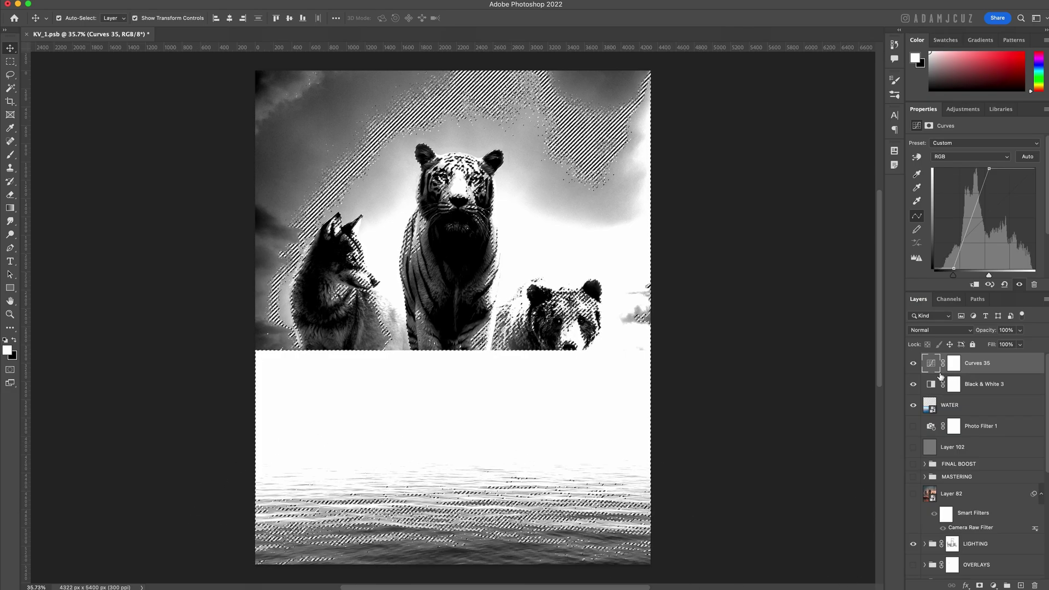
# Hide the grey ocean and adjustments, then mask the WATER reflection with that selection
pyautogui.keyDown('alt'); pyautogui.click(916, 403); pyautogui.keyUp('alt')
pyautogui.scroll(-2, 949, 510)
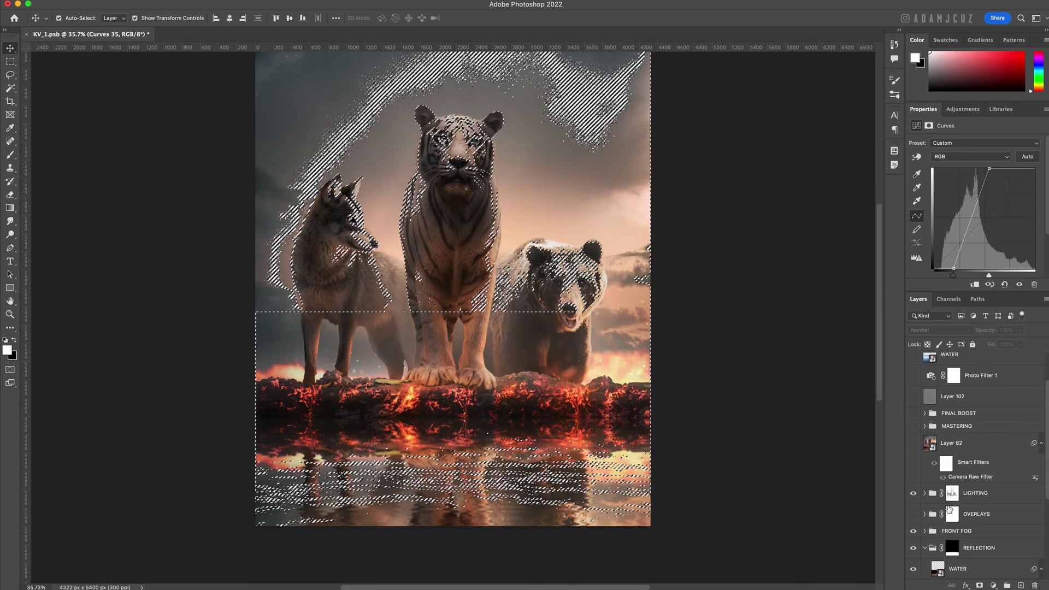
pyautogui.scroll(-2, 949, 509)
pyautogui.click(962, 465)
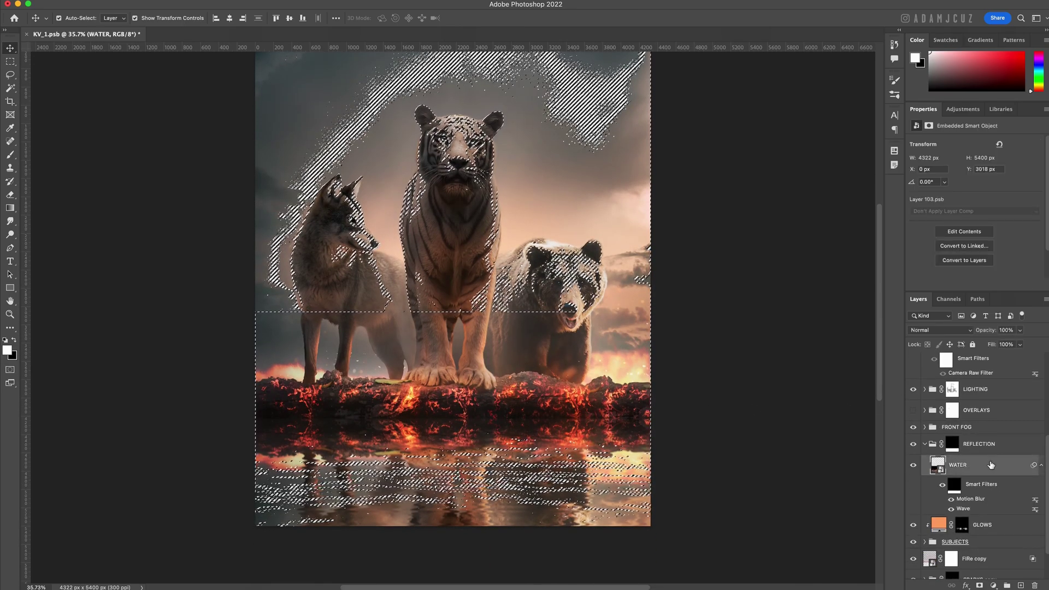
pyautogui.click(979, 585)
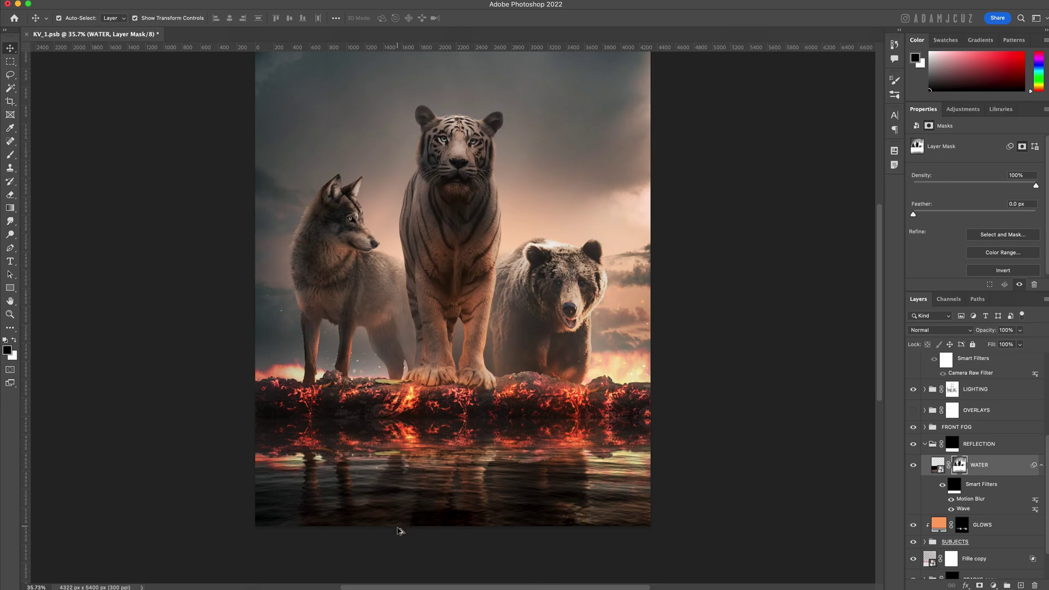
pyautogui.scroll(2, 399, 533)
pyautogui.scroll(3, 428, 534)
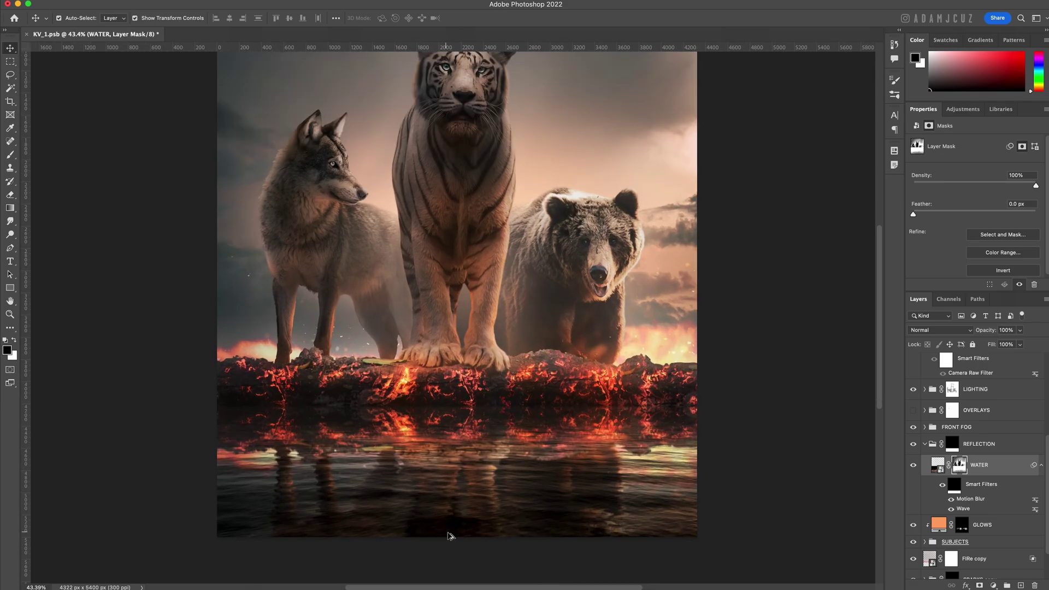
pyautogui.scroll(-2, 462, 538)
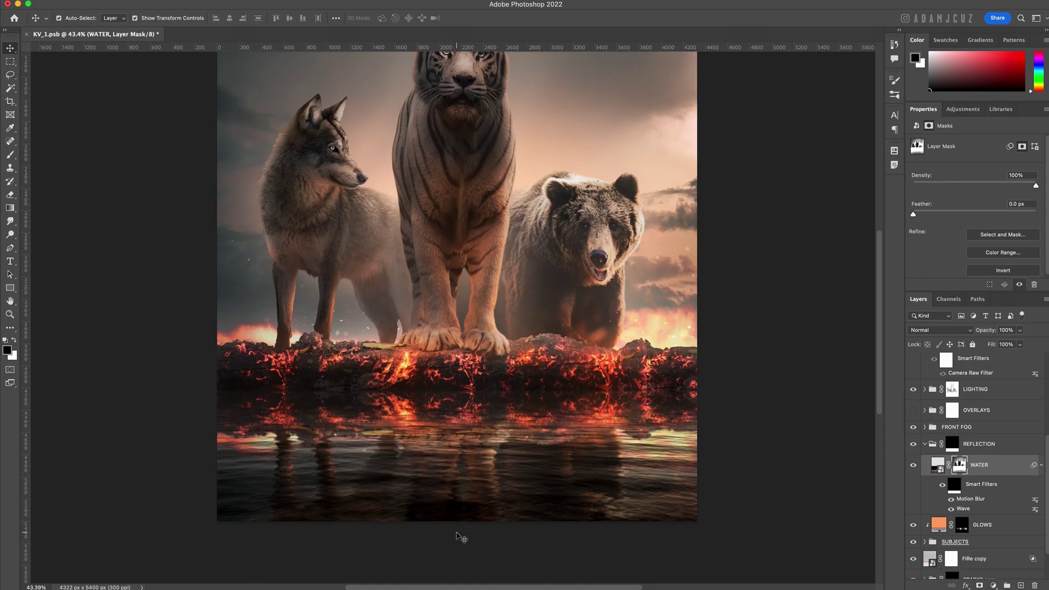
pyautogui.scroll(1, 458, 535)
pyautogui.scroll(-2, 462, 538)
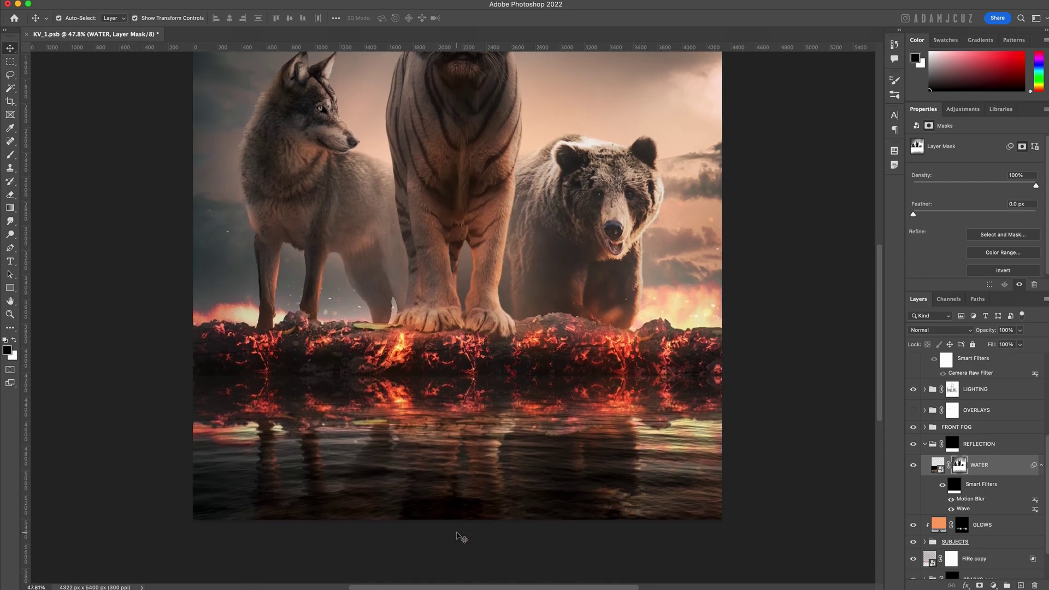
# Change the Wave filter's horizontal scale from 32 to 40 and apply it
pyautogui.click(963, 510)
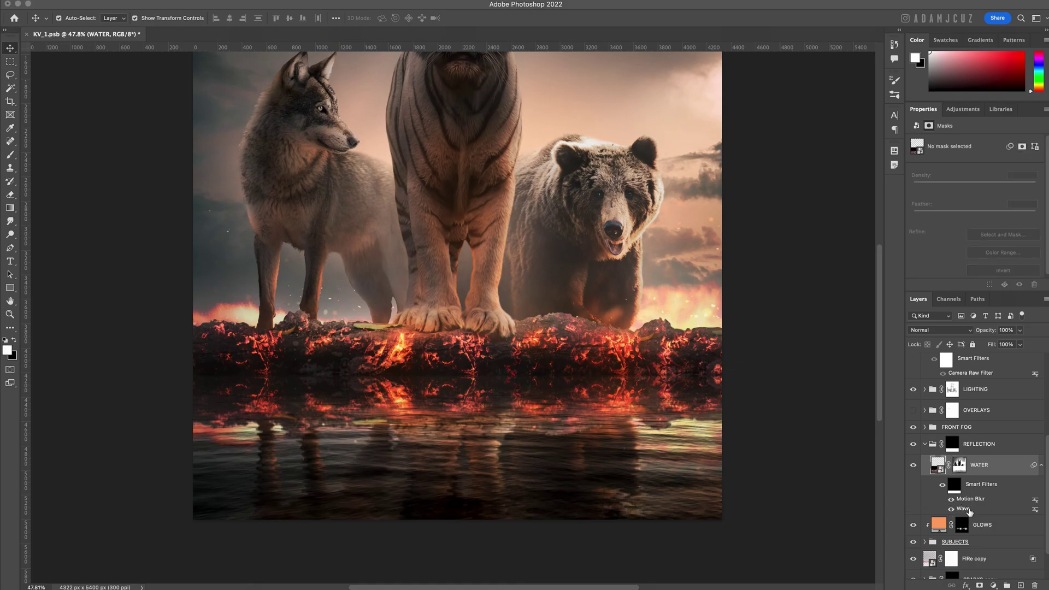
pyautogui.doubleClick(963, 509)
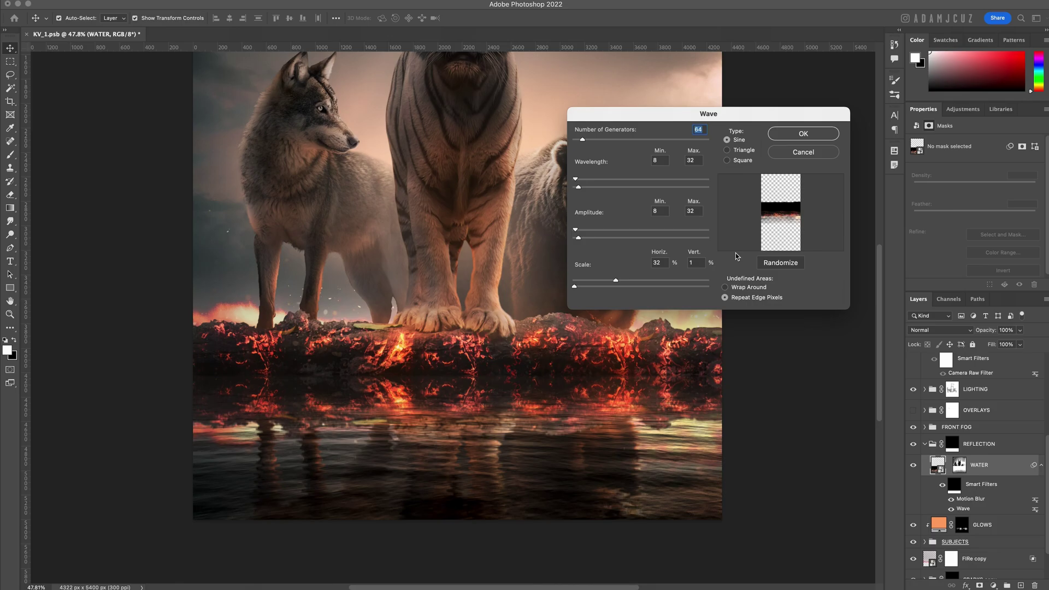
pyautogui.click(659, 262)
pyautogui.write('40')
pyautogui.press('Tab')
pyautogui.click(803, 134)
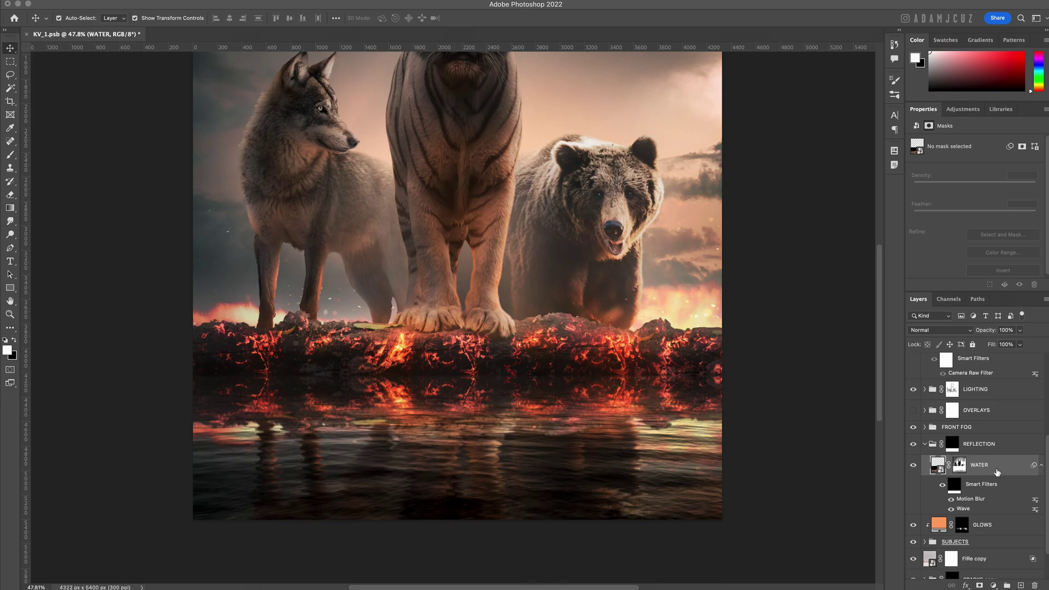
# Lower the WATER layer mask density to 77% and save the document
pyautogui.click(960, 466)
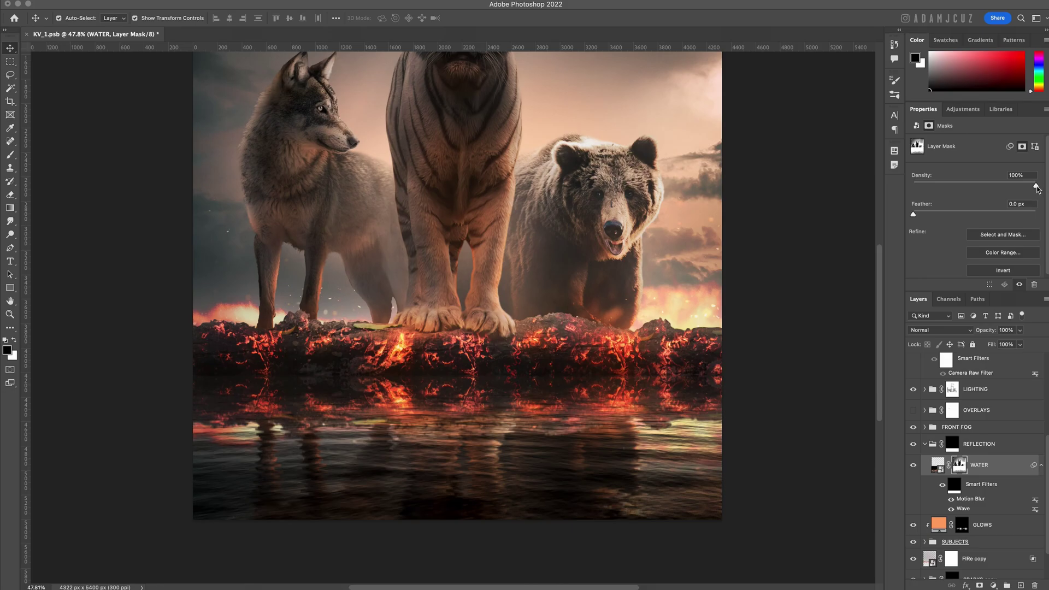
pyautogui.moveTo(1036, 186); pyautogui.dragTo(1008, 187)
pyautogui.press('super+s')
pyautogui.press('super+0')
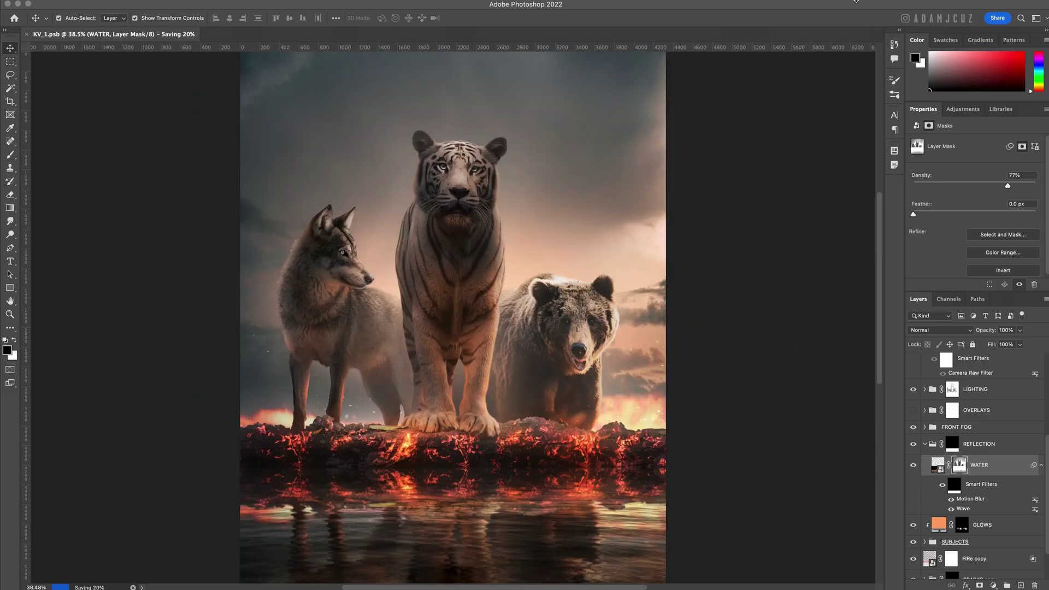
# Switch to the Gradient tool with the default colour order and select the REFLECTION group's mask
pyautogui.hotkey('alt', ']')
pyautogui.press('x')
pyautogui.press('g')
pyautogui.press('x')
pyautogui.press('x')
pyautogui.press('x')
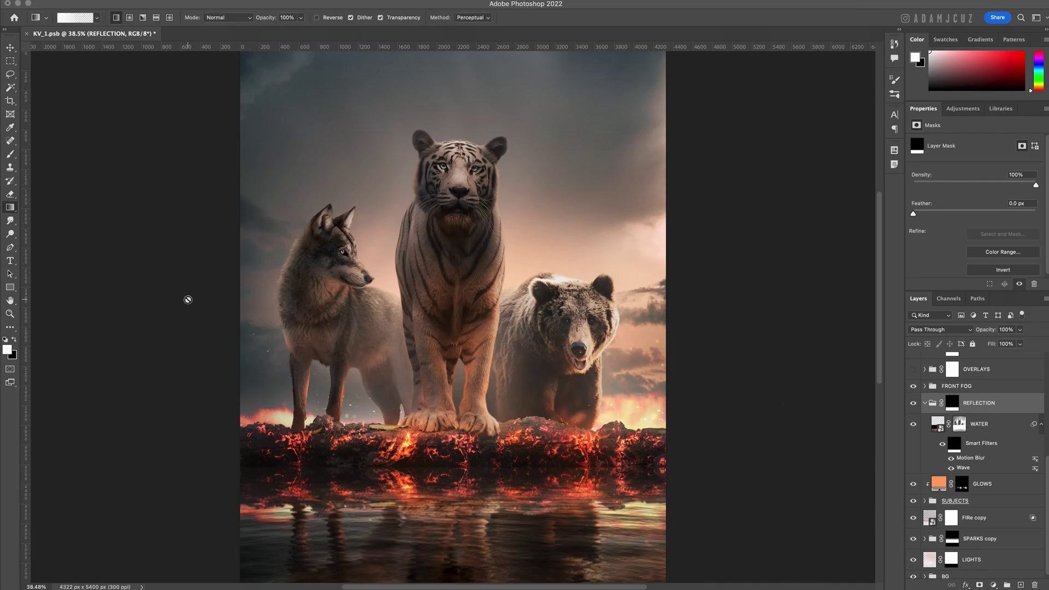
pyautogui.click(953, 402)
pyautogui.scroll(5, 443, 481)
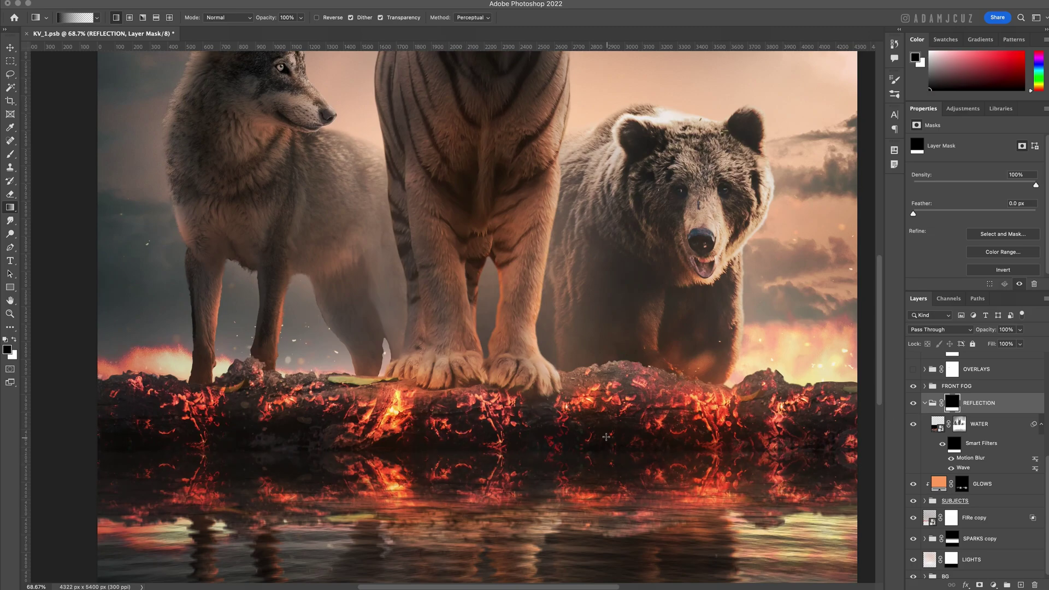
pyautogui.scroll(-3, 640, 512)
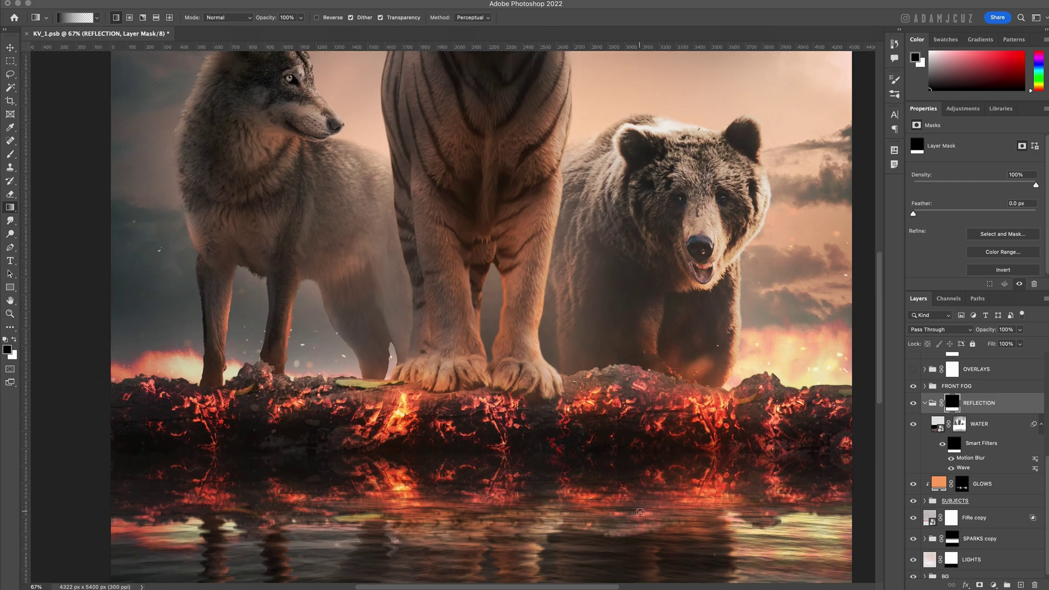
pyautogui.scroll(-2, 660, 515)
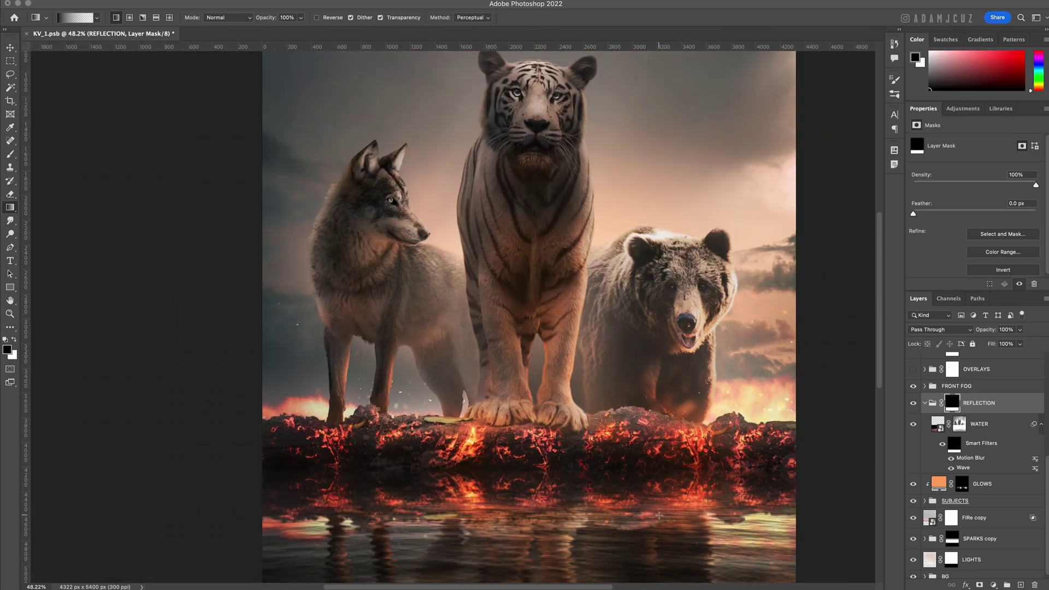
pyautogui.scroll(-2, 661, 512)
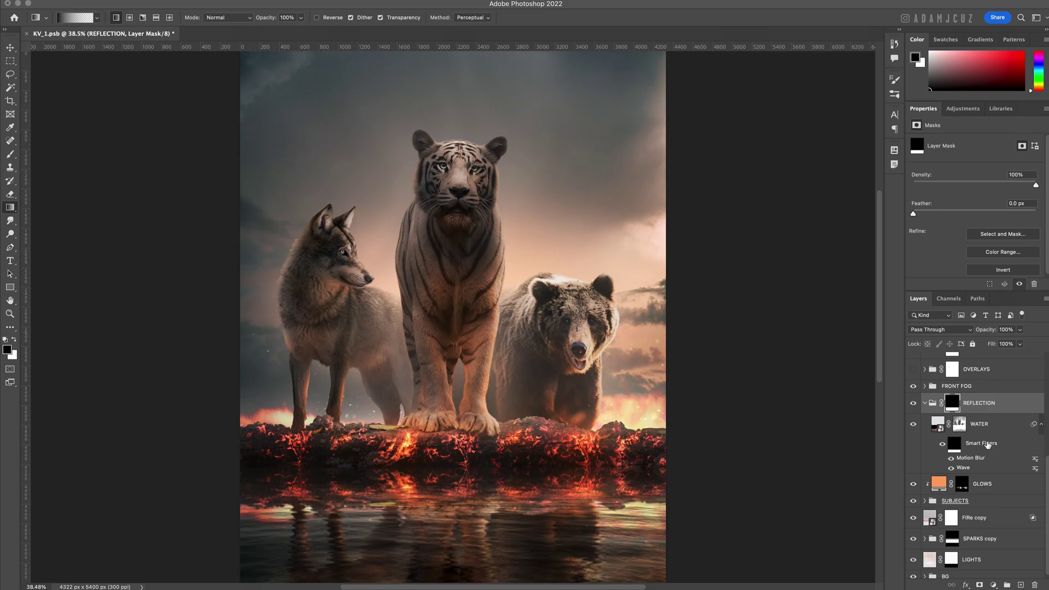
# Add a peach d3b59d Solid Color fill layer above WATER, blended in Overlay mode
pyautogui.click(997, 426)
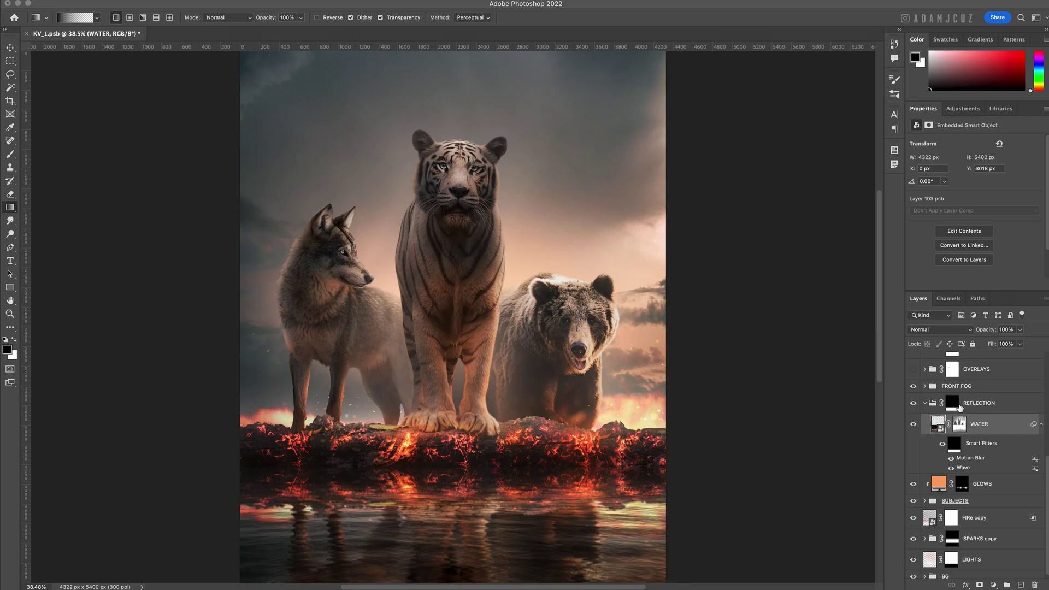
pyautogui.click(993, 584)
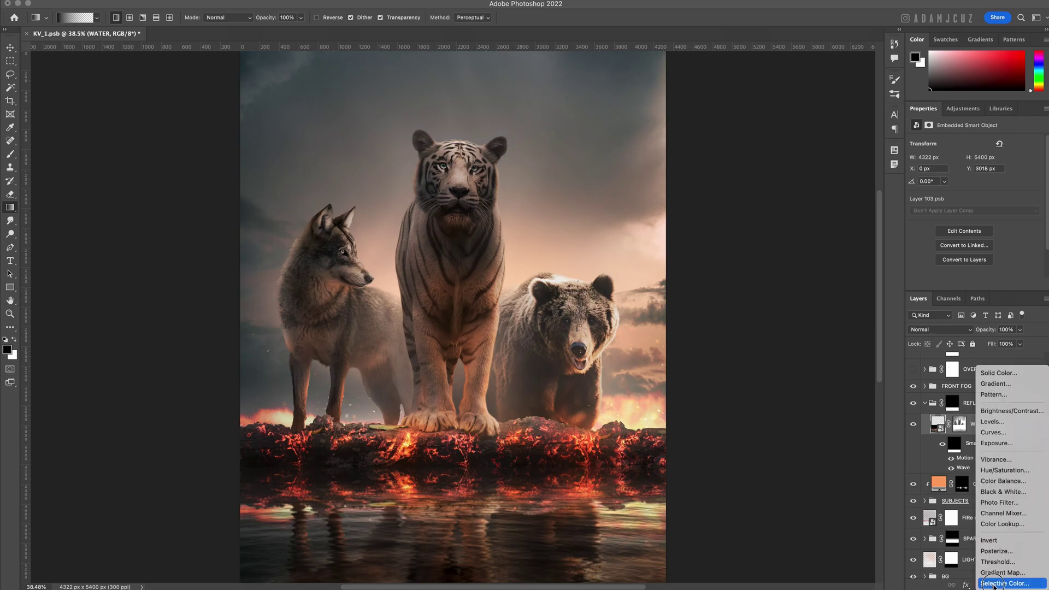
pyautogui.click(997, 373)
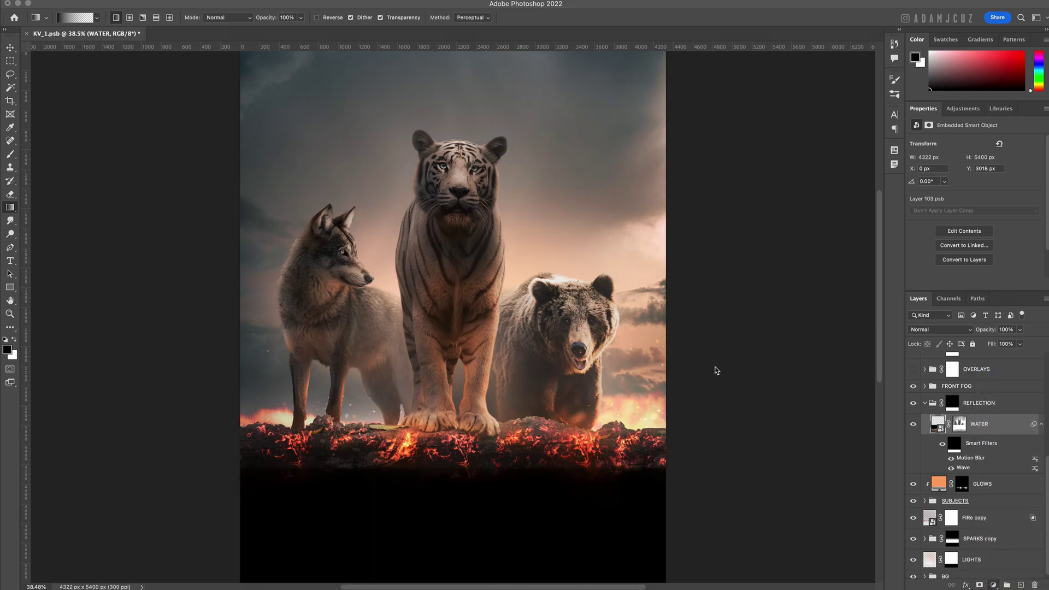
pyautogui.click(509, 278)
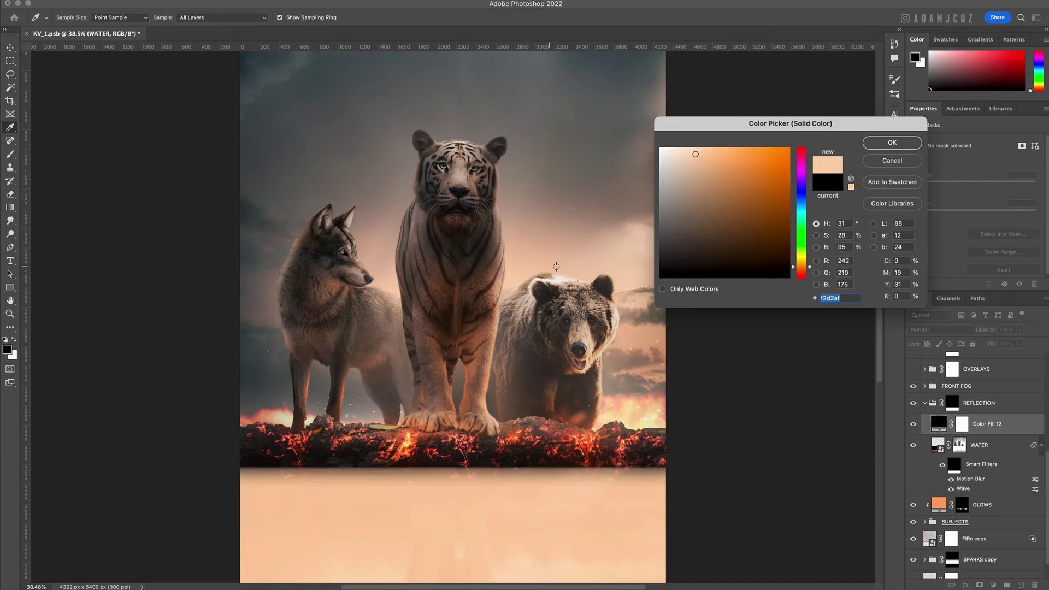
pyautogui.click(576, 270)
pyautogui.click(573, 261)
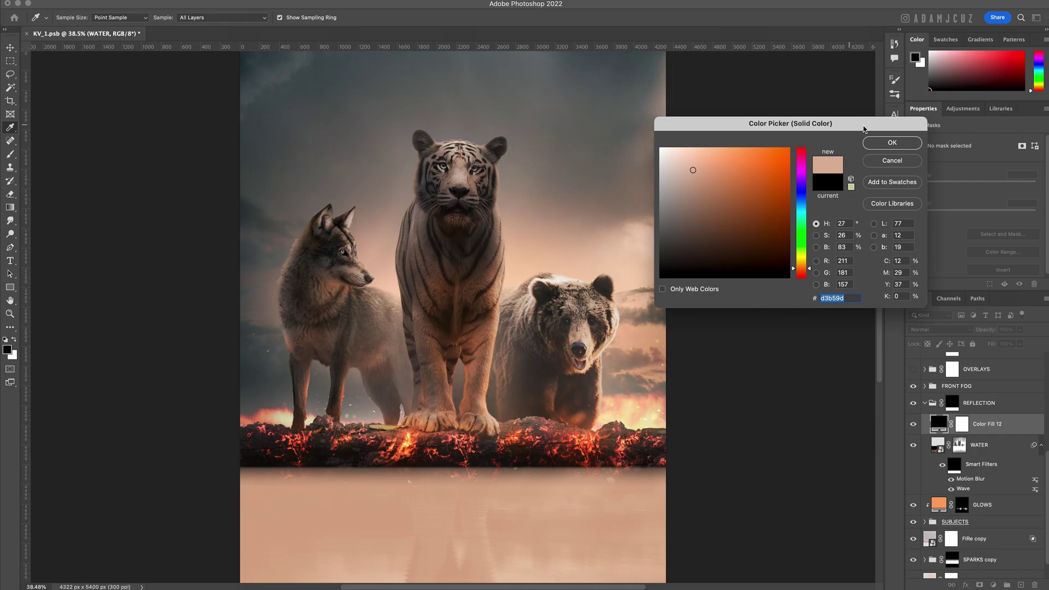
pyautogui.click(880, 143)
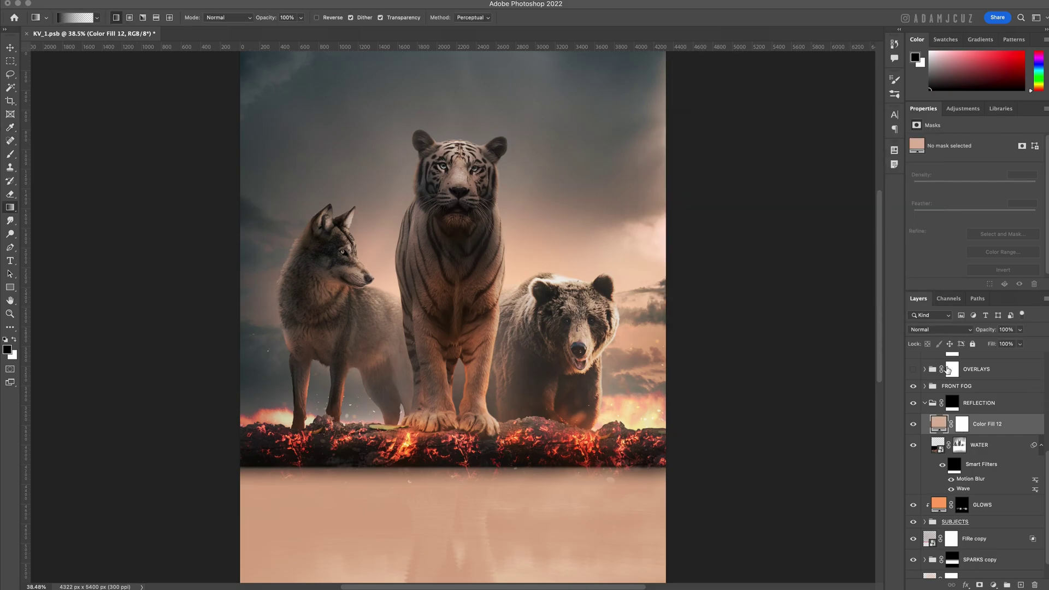
pyautogui.click(941, 331)
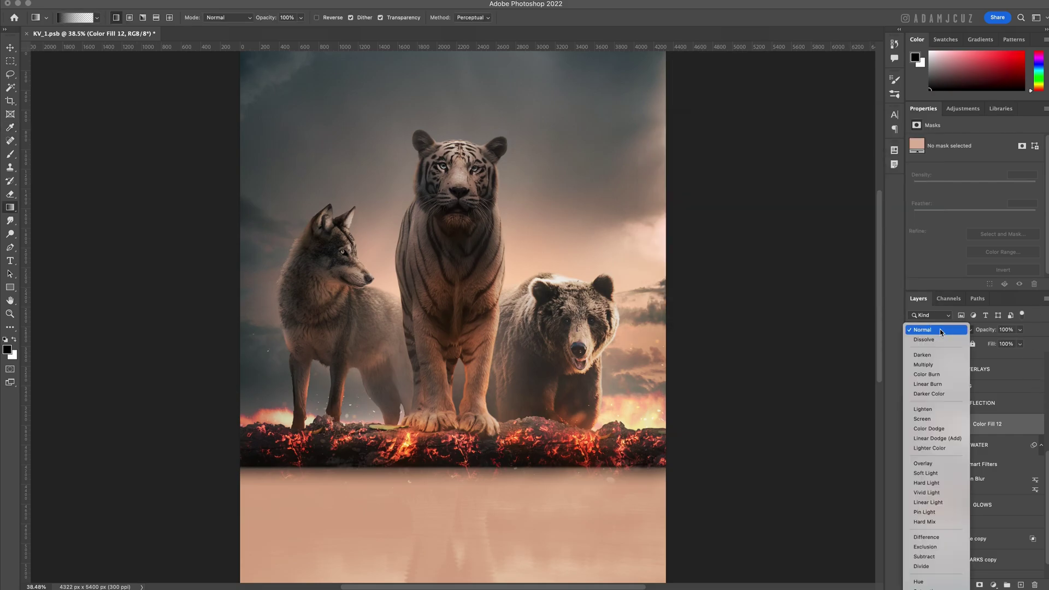
pyautogui.click(923, 463)
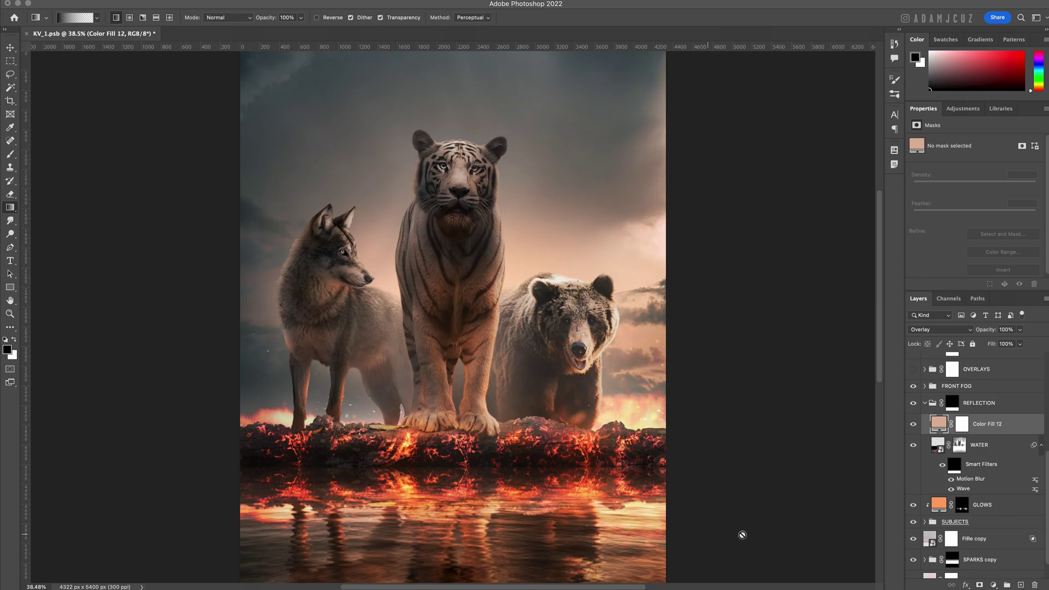
# Replace the colour fill's default mask with one made from the WATER mask selection
pyautogui.keyDown('ctrl'); pyautogui.click(960, 445); pyautogui.keyUp('ctrl')
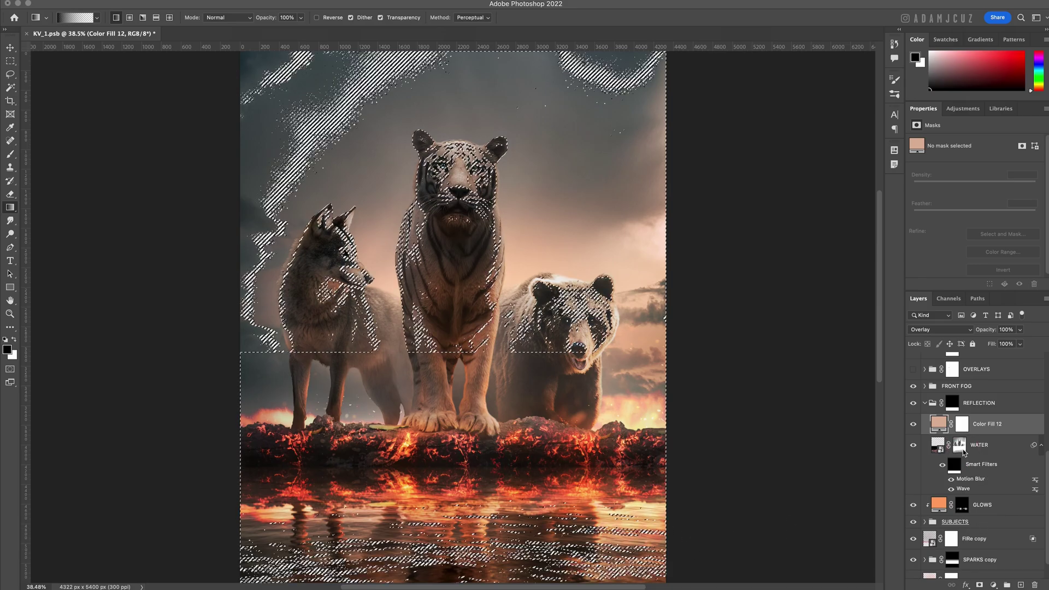
pyautogui.rightClick(963, 427)
pyautogui.click(951, 449)
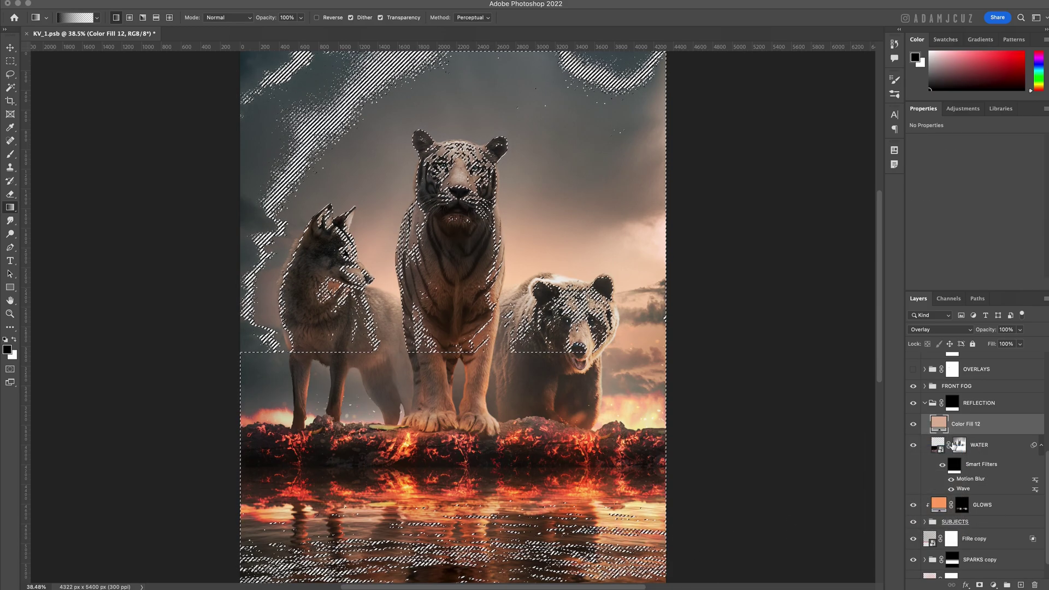
pyautogui.click(979, 586)
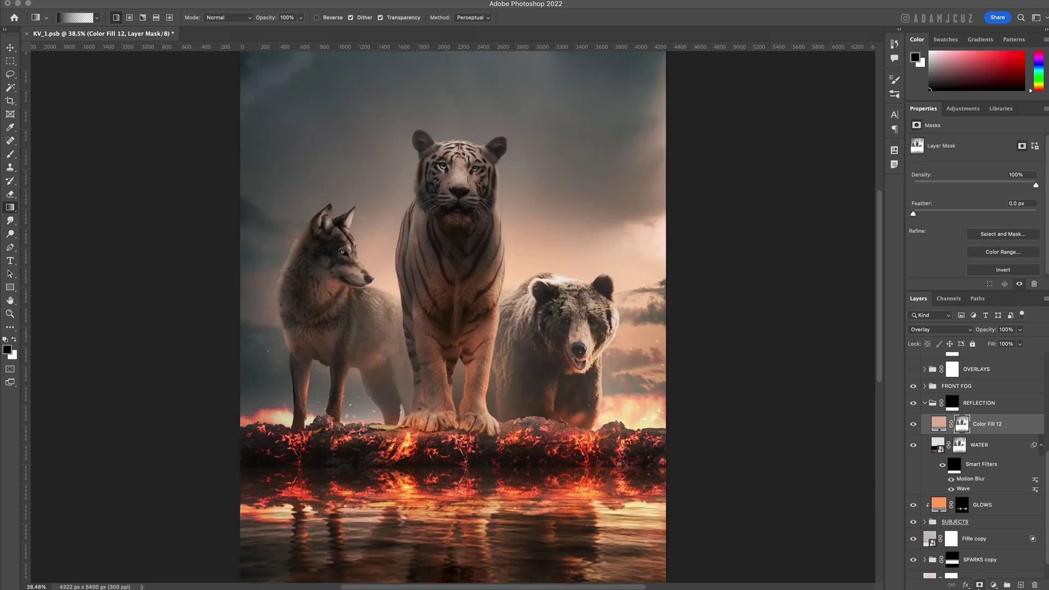
# Set Color Fill 12 opacity to 75% and toggle it off and on to compare
pyautogui.click(940, 424)
pyautogui.click(979, 328)
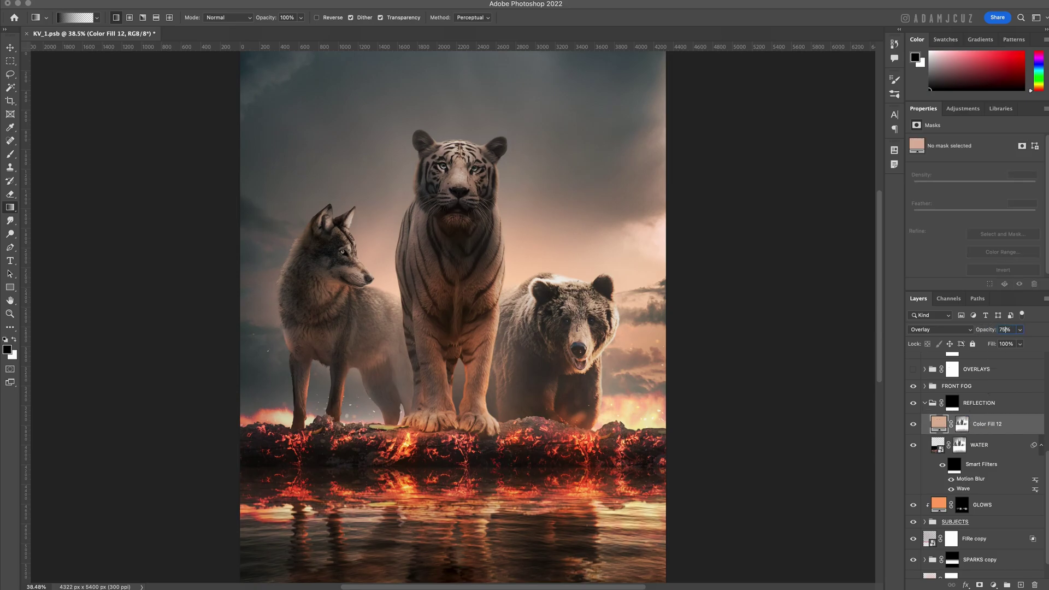
pyautogui.click(913, 424)
pyautogui.click(914, 423)
pyautogui.press('v')
pyautogui.press('super+s')
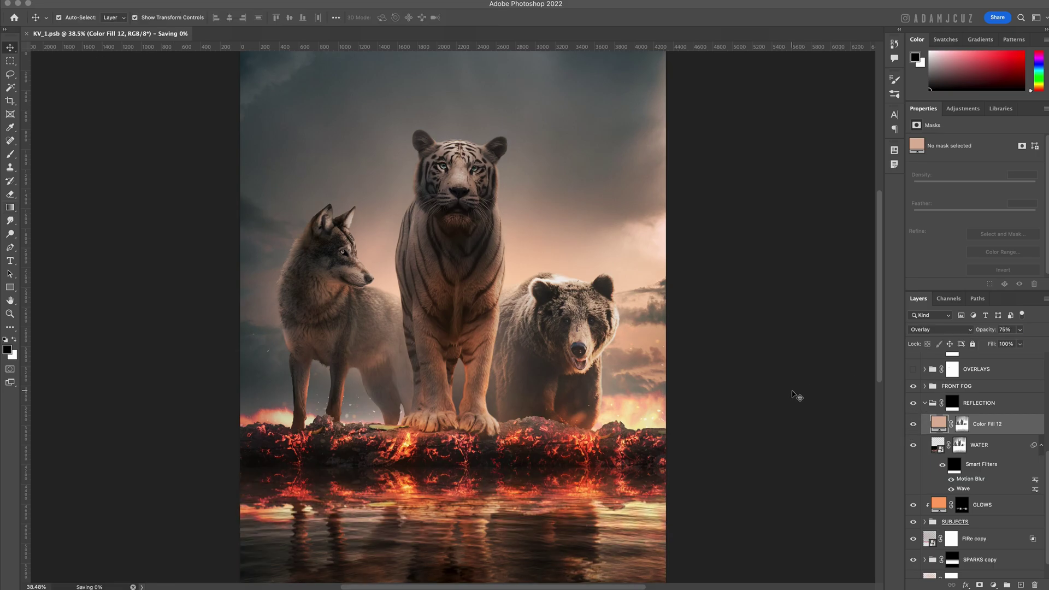
pyautogui.click(913, 423)
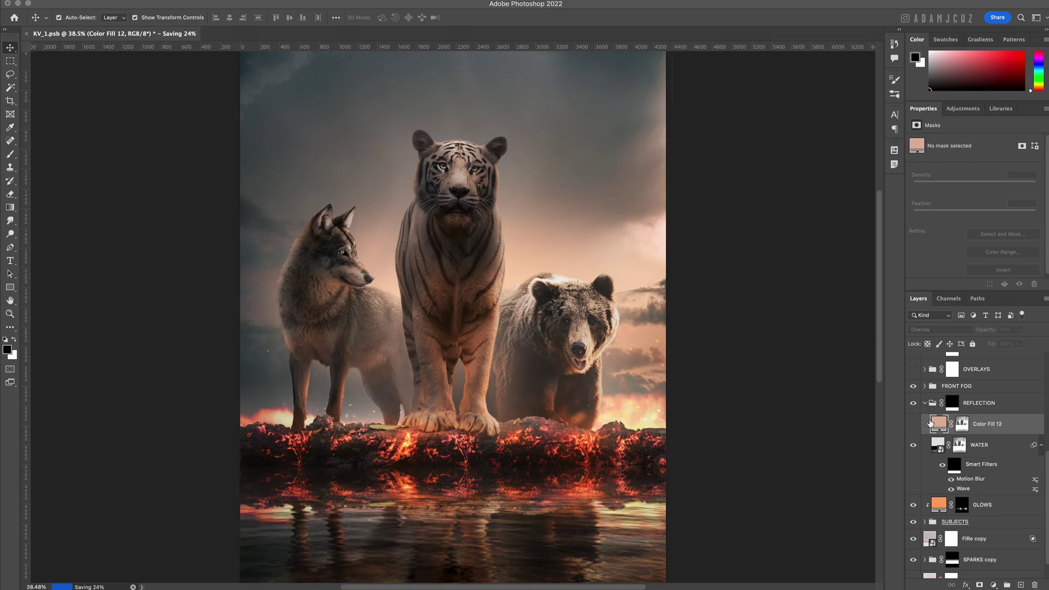
pyautogui.keyDown('shift'); pyautogui.click(960, 447); pyautogui.keyUp('shift')
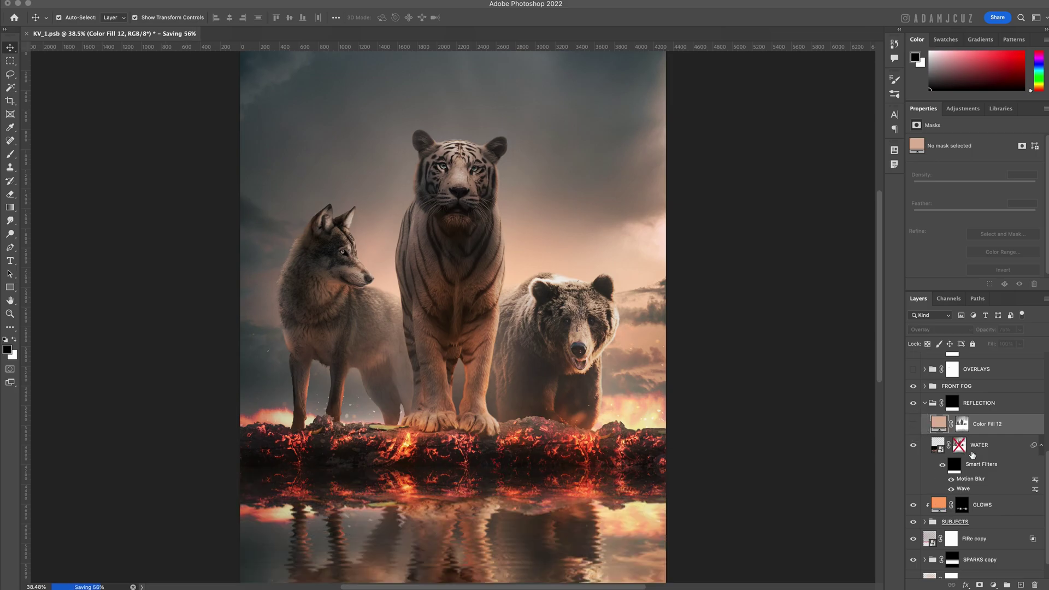
pyautogui.click(942, 465)
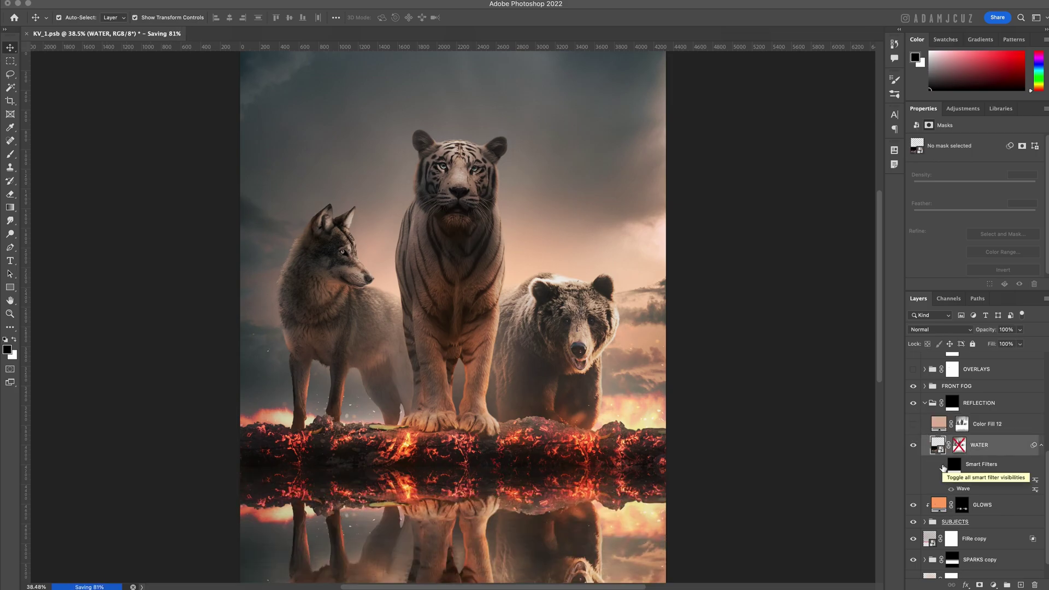
pyautogui.click(942, 465)
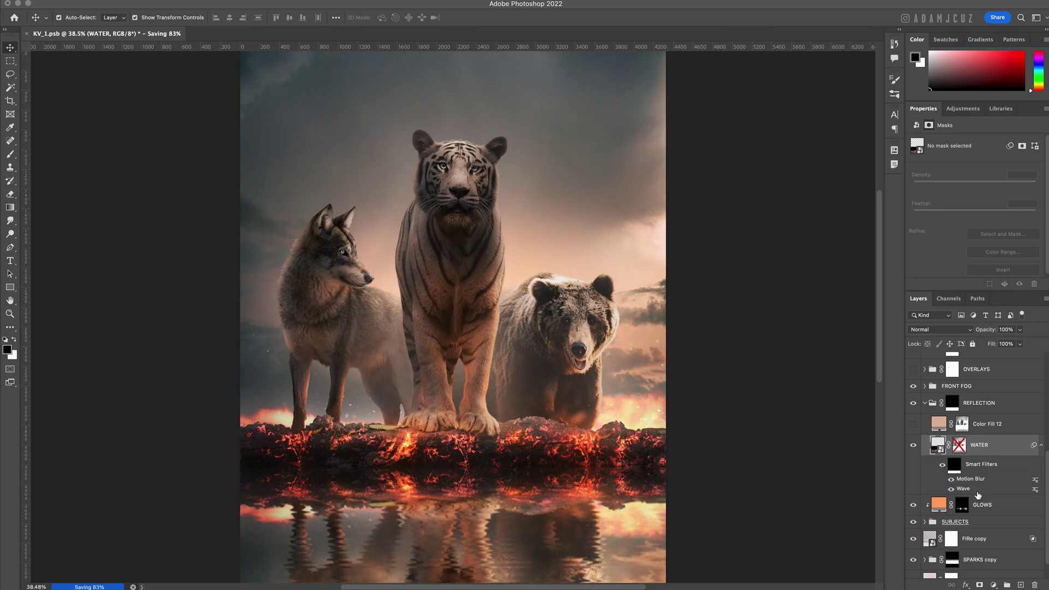
pyautogui.keyDown('shift'); pyautogui.click(955, 465); pyautogui.keyUp('shift')
pyautogui.keyDown('shift'); pyautogui.click(955, 465); pyautogui.keyUp('shift')
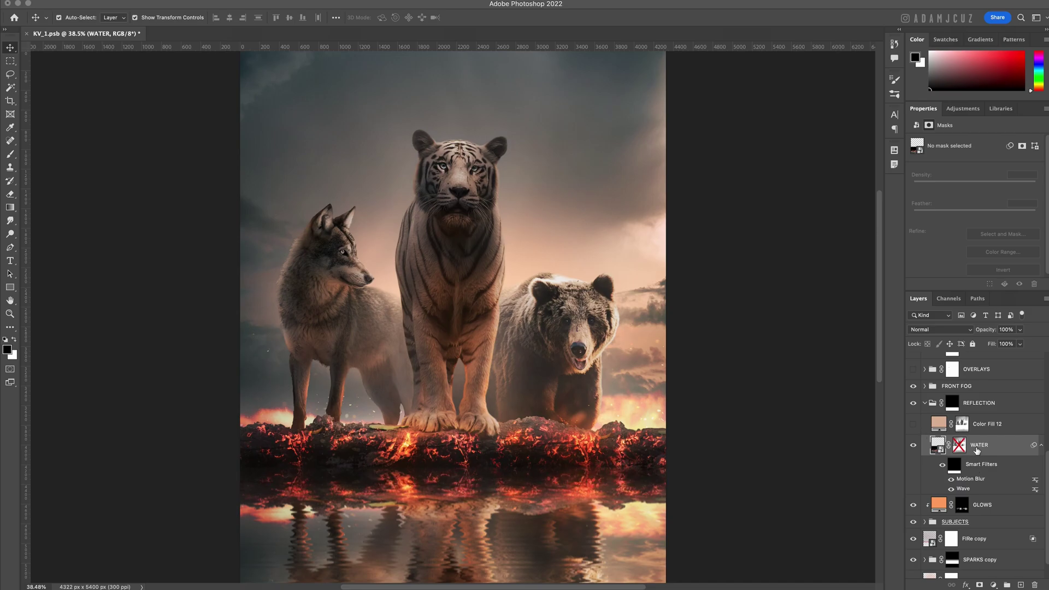
pyautogui.keyDown('shift'); pyautogui.click(960, 445); pyautogui.keyUp('shift')
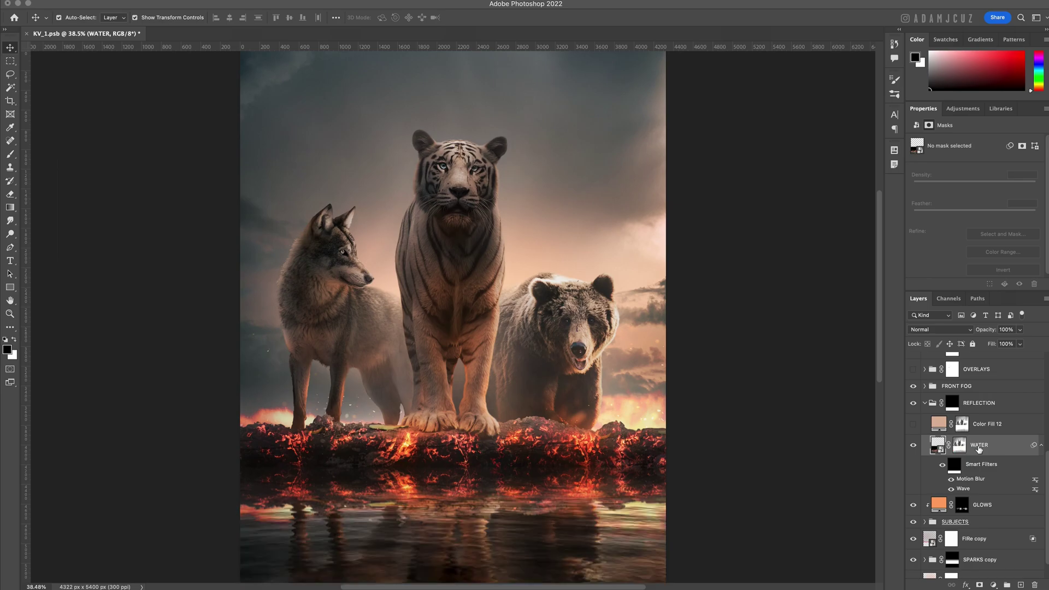
pyautogui.click(913, 424)
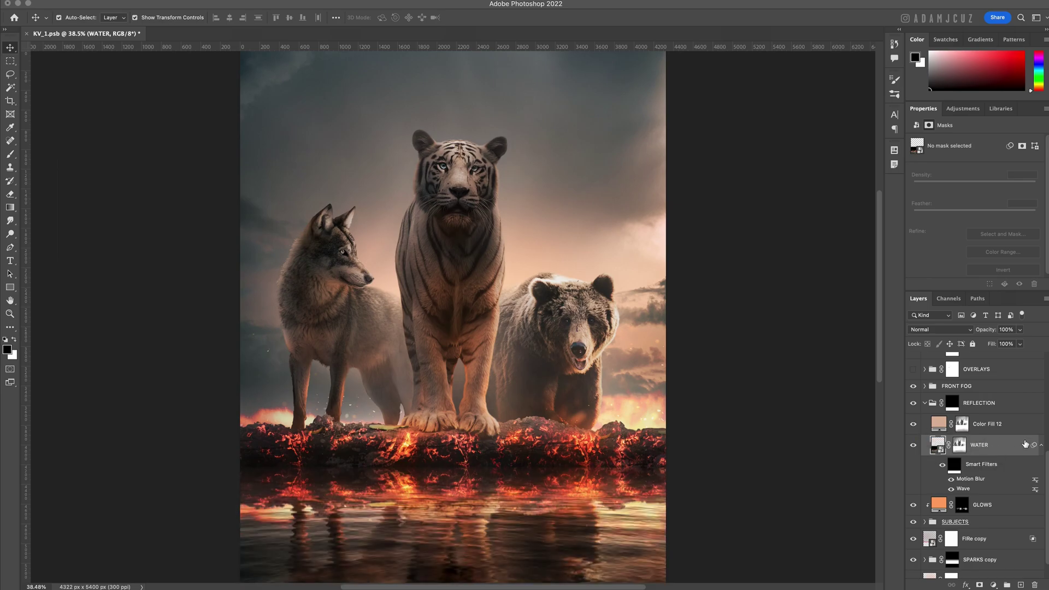